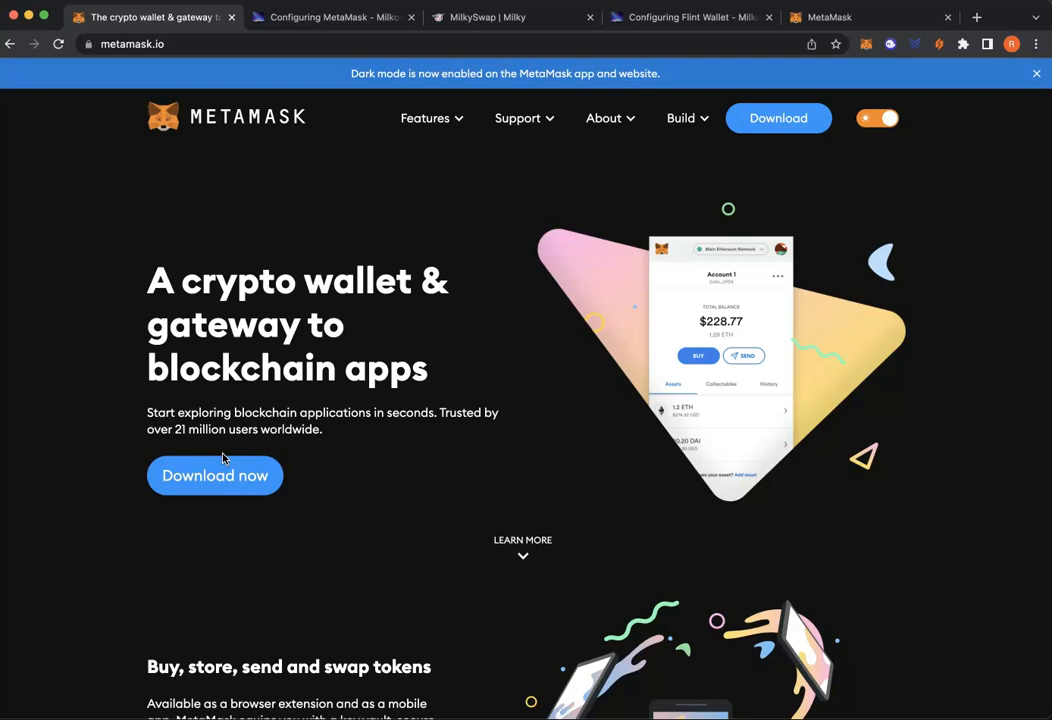
Consult the Milkomeda guide on configuring MetaMask and open the form for adding a custom network in MetaMask's network settings
{"action": "left_click", "coordinate": [319, 24]}
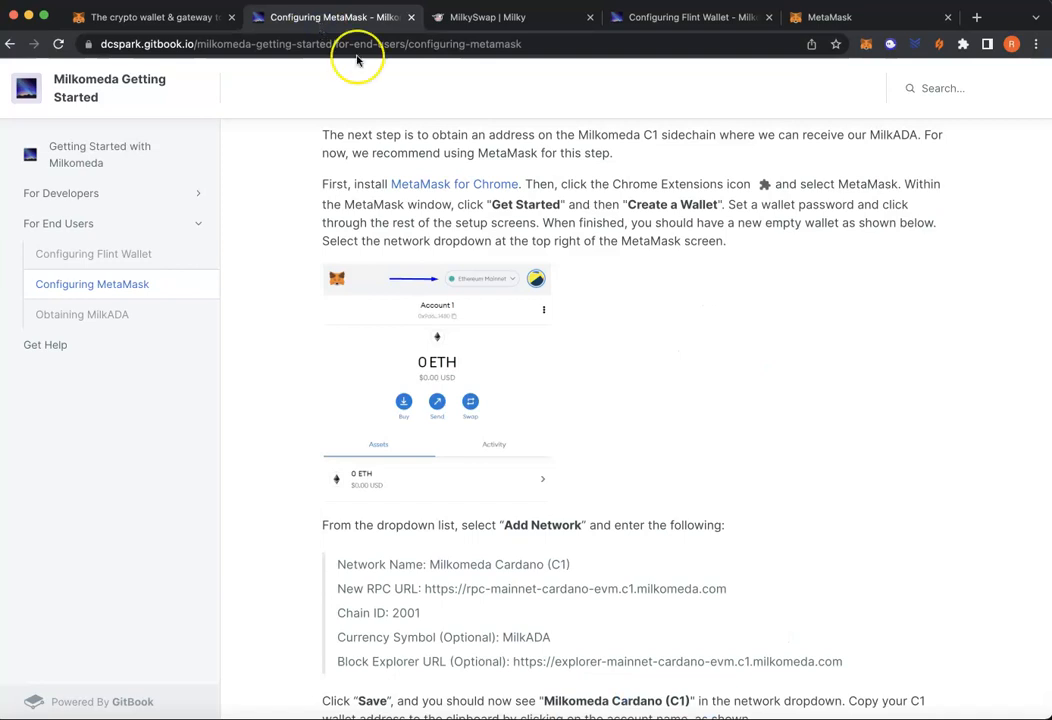
{"action": "scroll", "coordinate": [775, 352], "scroll_direction": "up", "scroll_amount": 2}
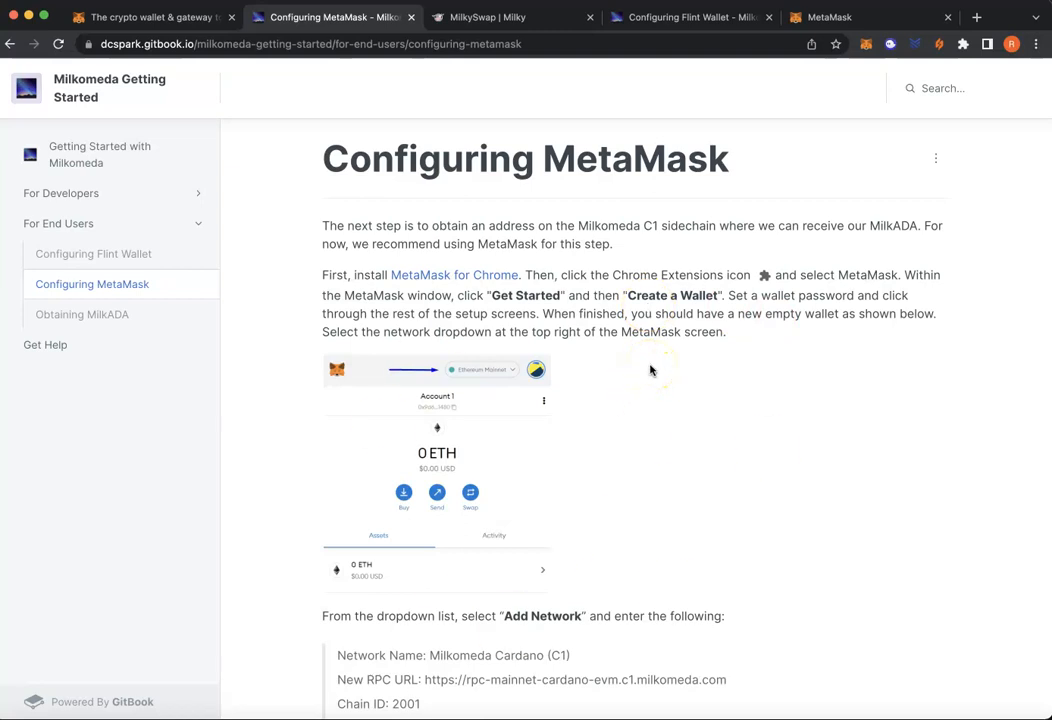
{"action": "left_click", "coordinate": [864, 44]}
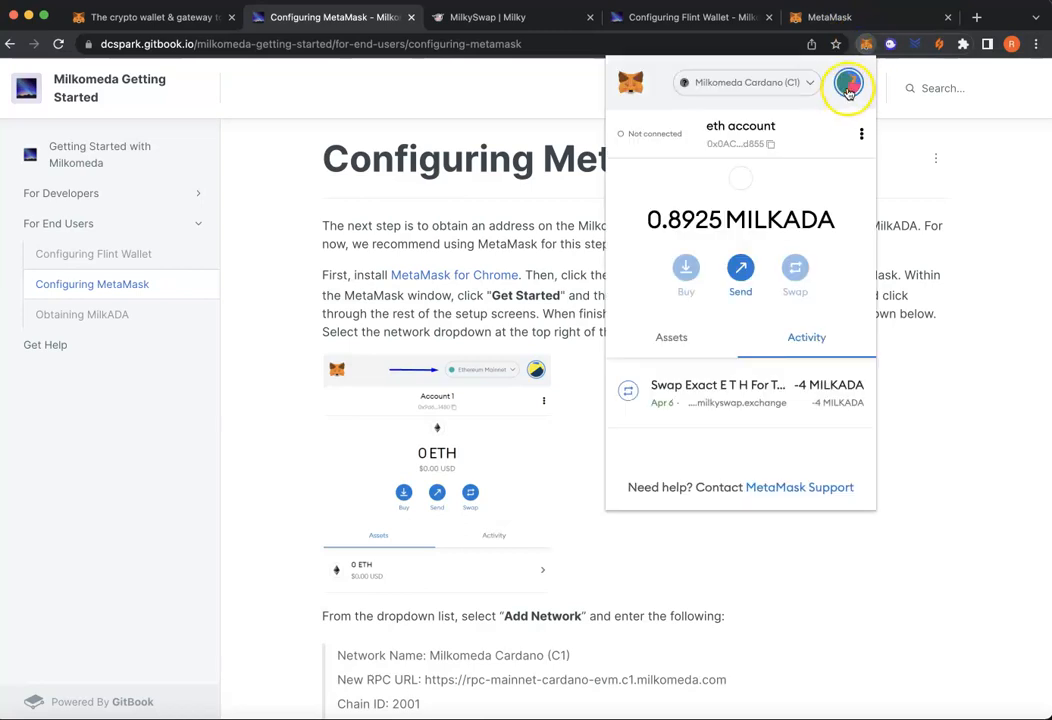
{"action": "left_click", "coordinate": [848, 86]}
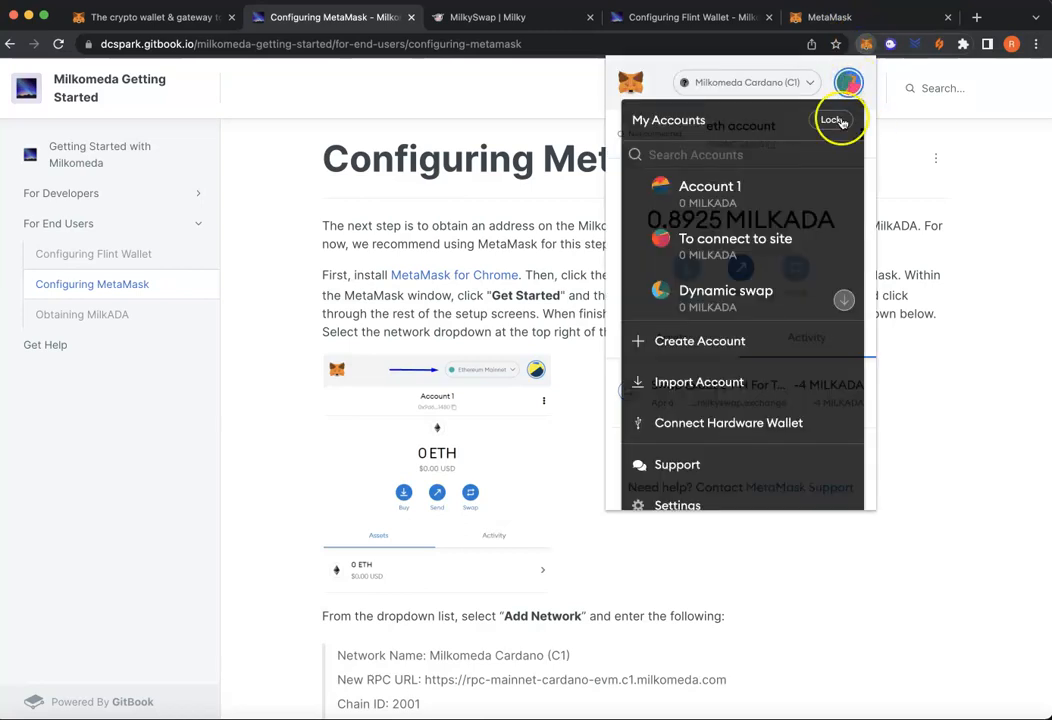
{"action": "left_click", "coordinate": [694, 507]}
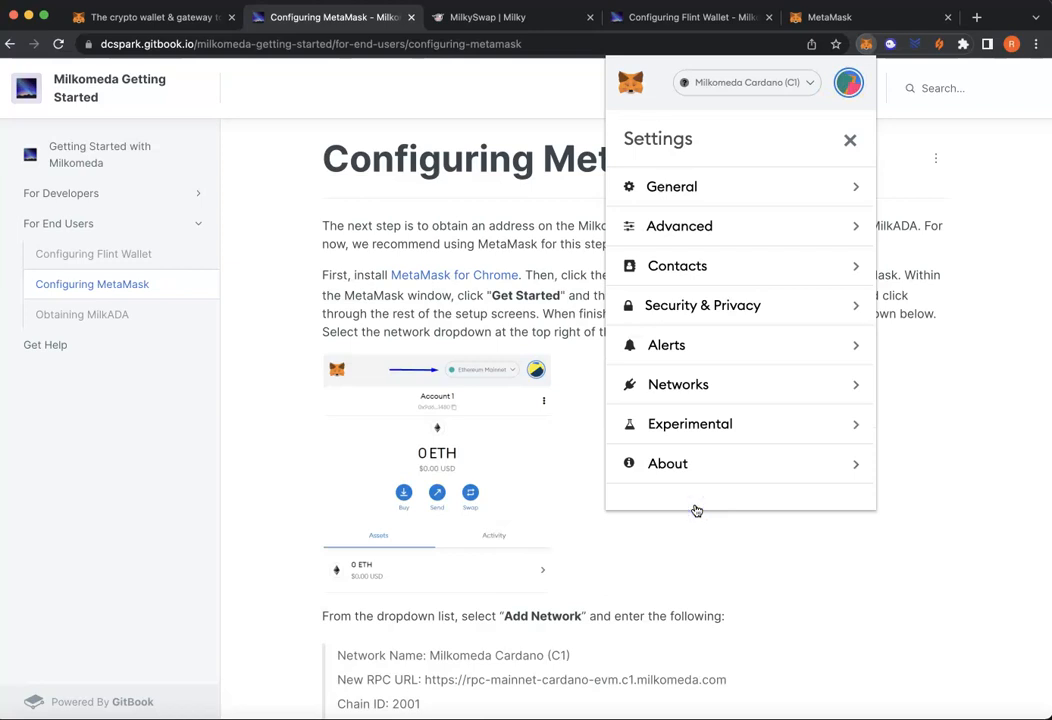
{"action": "left_click", "coordinate": [697, 385]}
{"action": "left_click", "coordinate": [742, 476]}
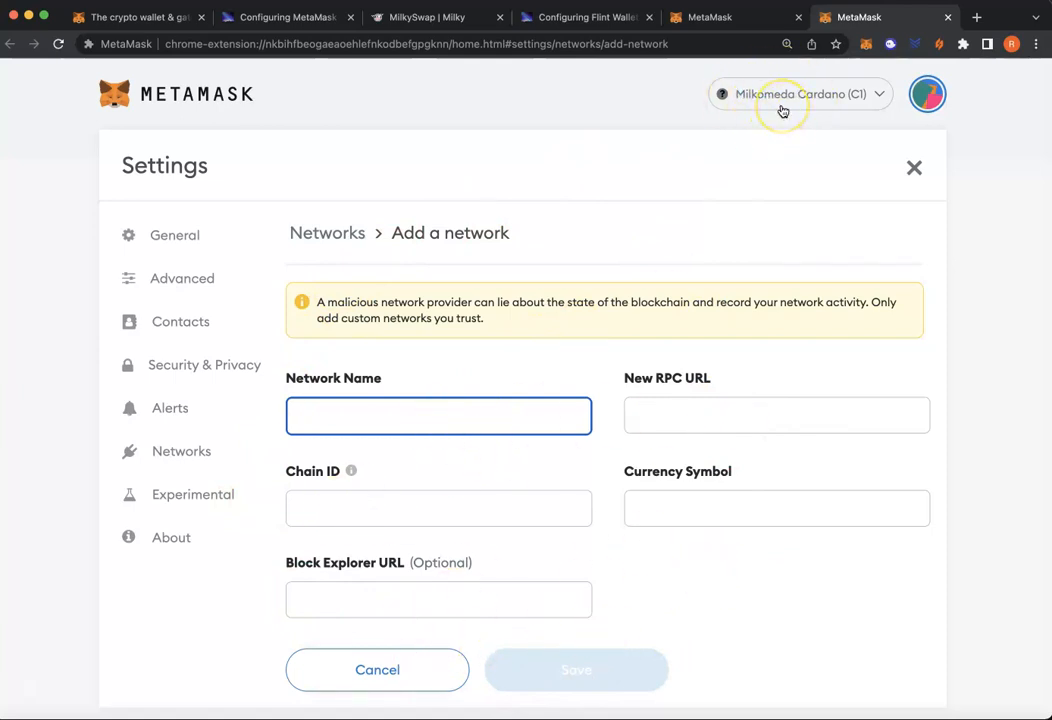
Copy the network name Milkomeda Cardano (C1) from the Milkomeda guide into the new network's Network Name in MetaMask
{"action": "left_click", "coordinate": [272, 18]}
{"action": "scroll", "coordinate": [273, 20], "scroll_direction": "down", "scroll_amount": 3}
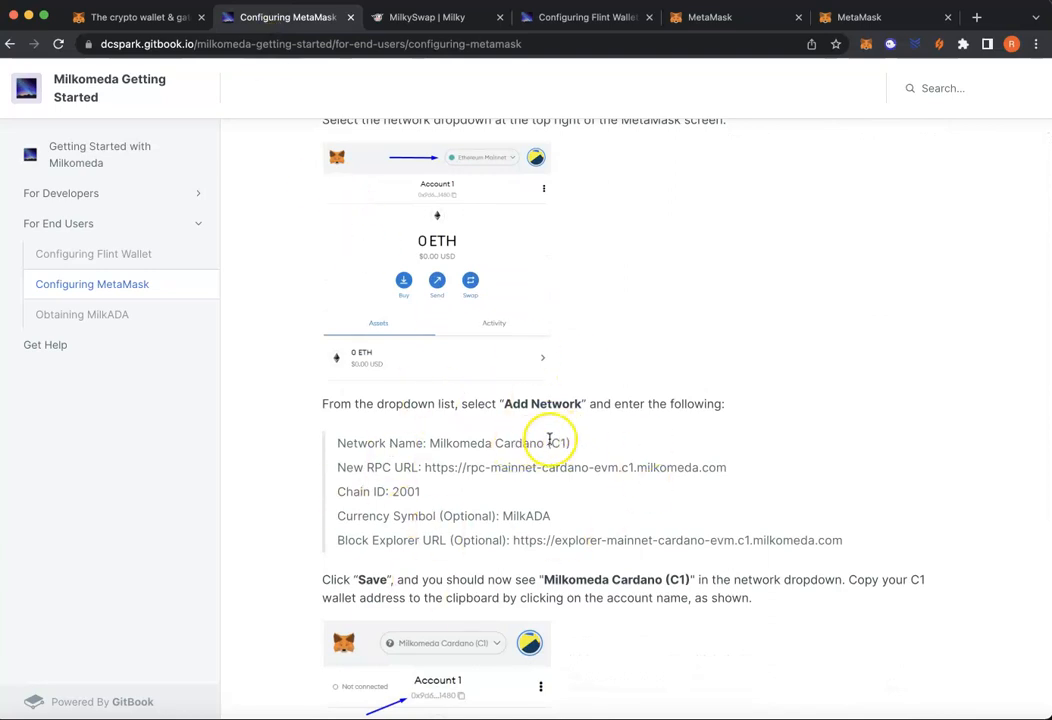
{"action": "left_click_drag", "start_coordinate": [571, 442], "coordinate": [430, 442]}
{"action": "key", "text": "super+c"}
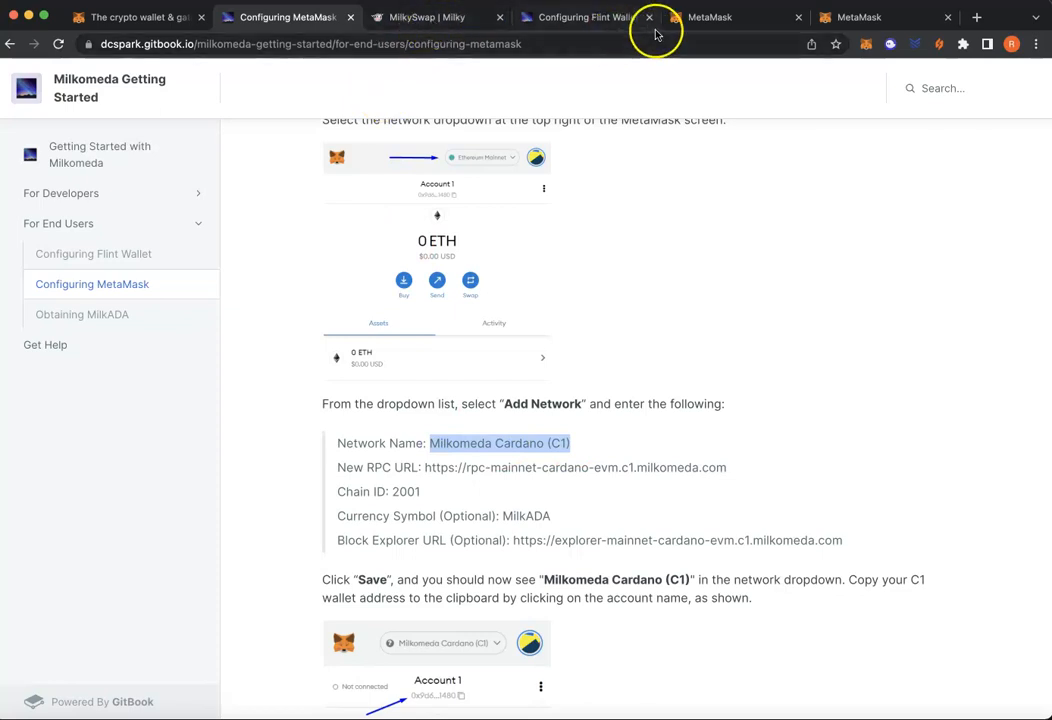
{"action": "left_click", "coordinate": [829, 19]}
{"action": "left_click", "coordinate": [348, 418]}
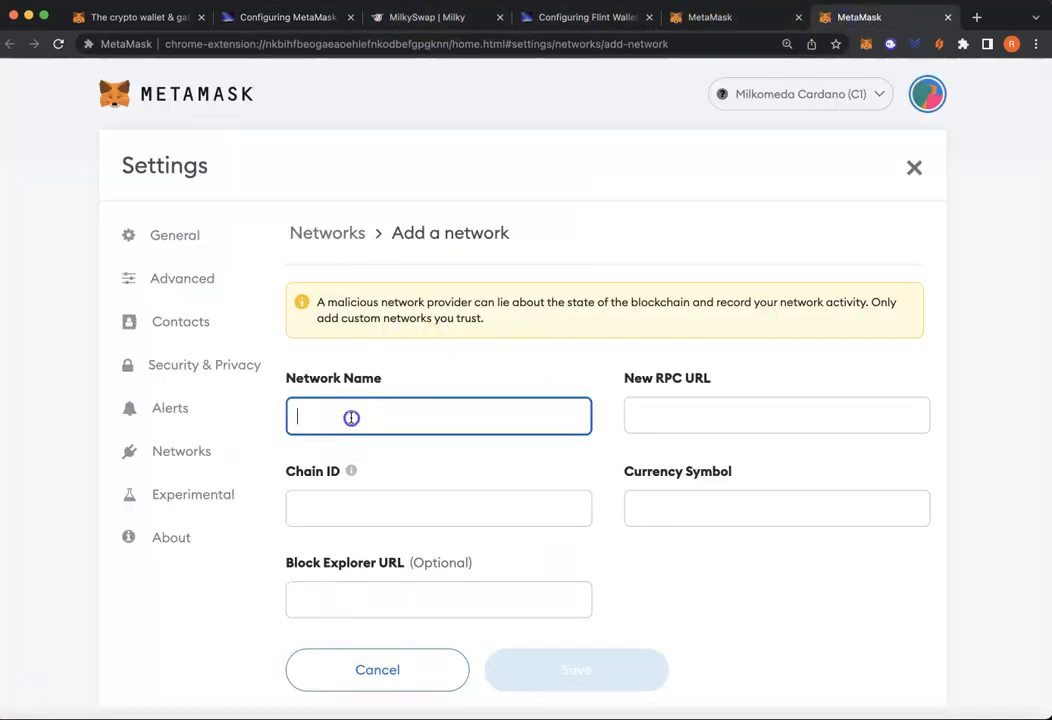
{"action": "key", "text": "super+v"}
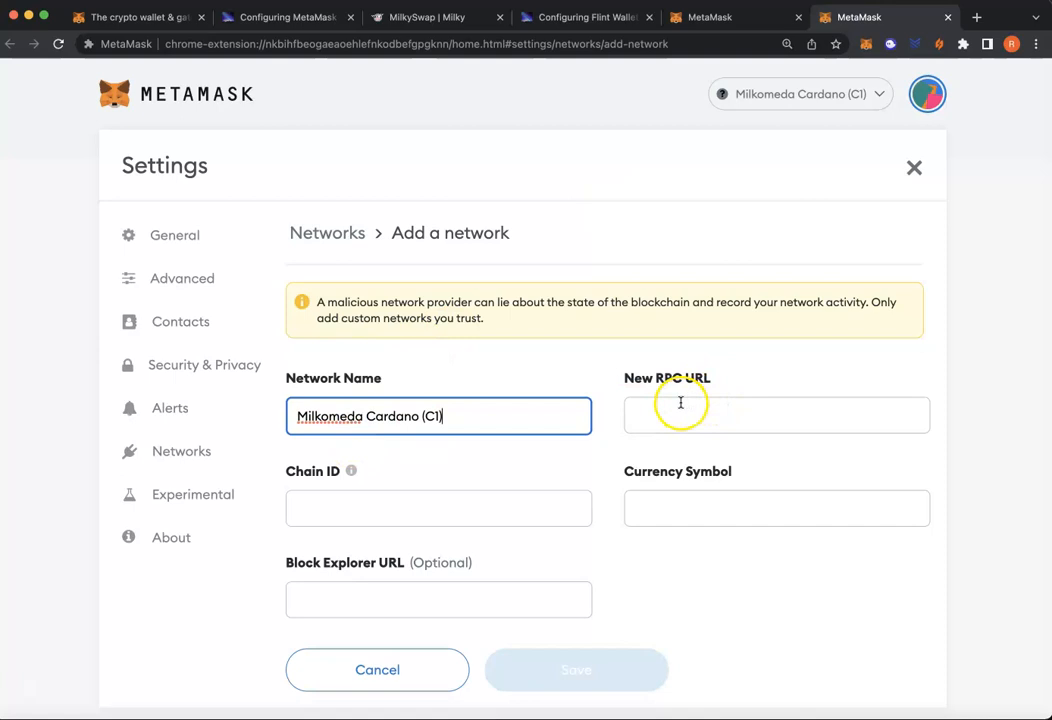
Review the remaining network parameters in the Milkomeda guide and check which network the MetaMask wallet is using
{"action": "left_click", "coordinate": [289, 15]}
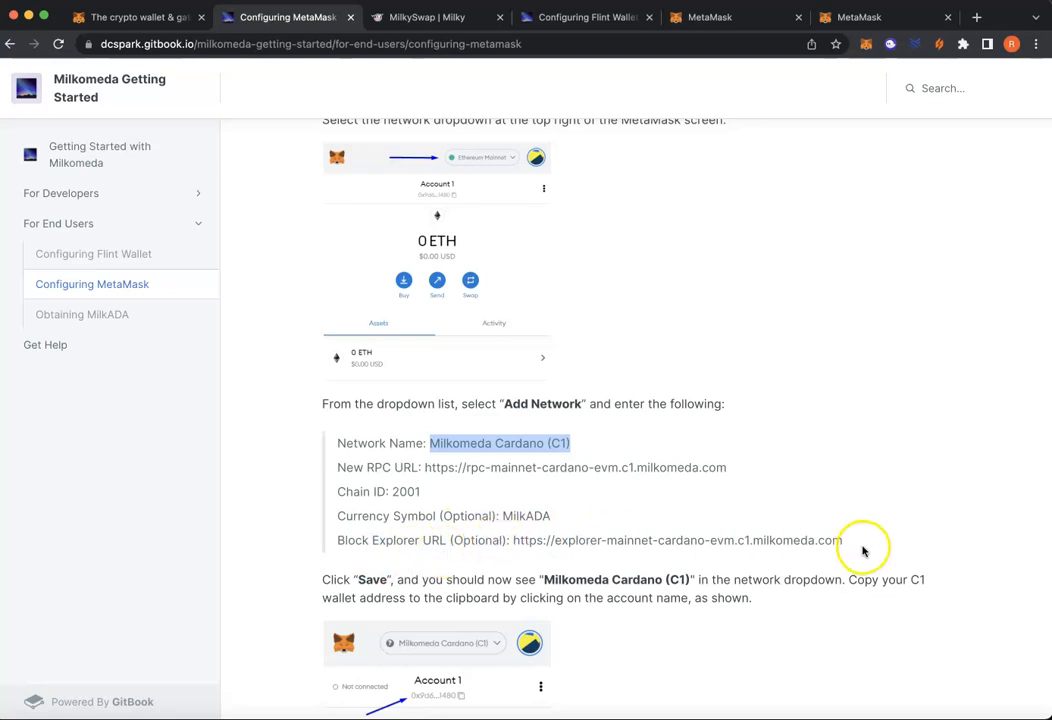
{"action": "left_click", "coordinate": [852, 22]}
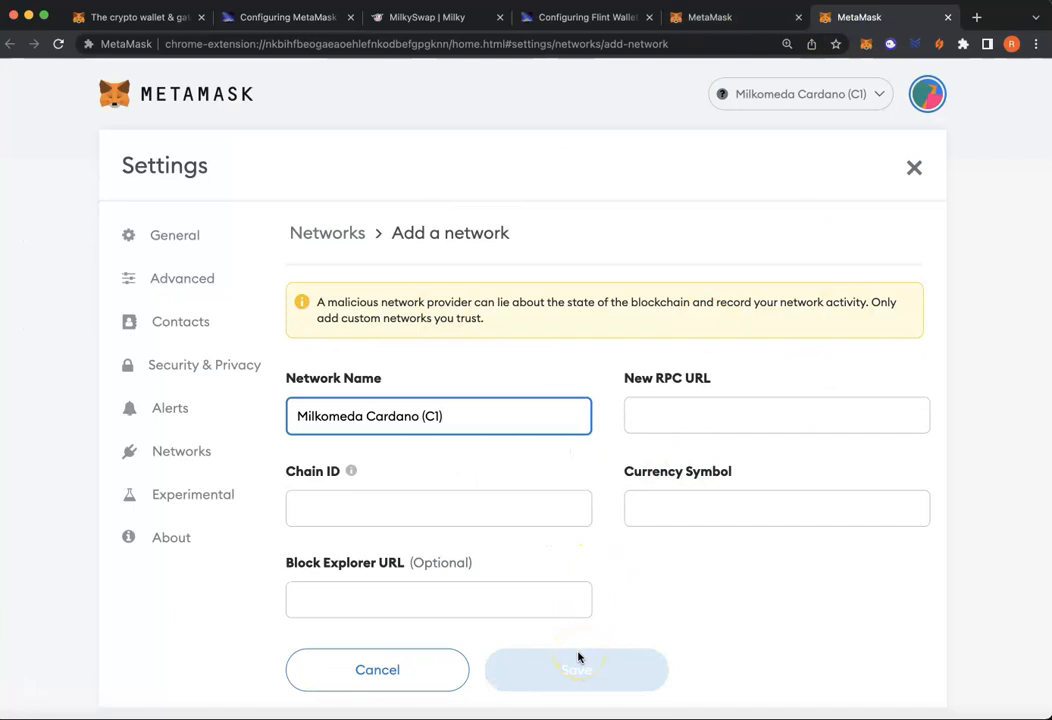
{"action": "left_click", "coordinate": [866, 46]}
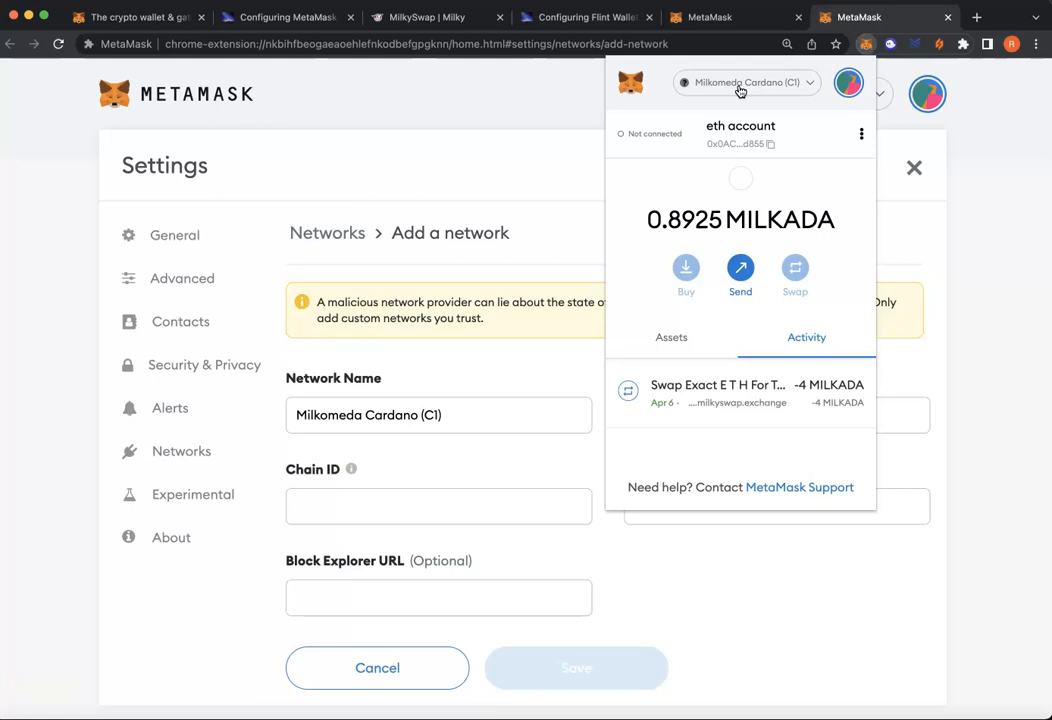
{"action": "left_click", "coordinate": [571, 106]}
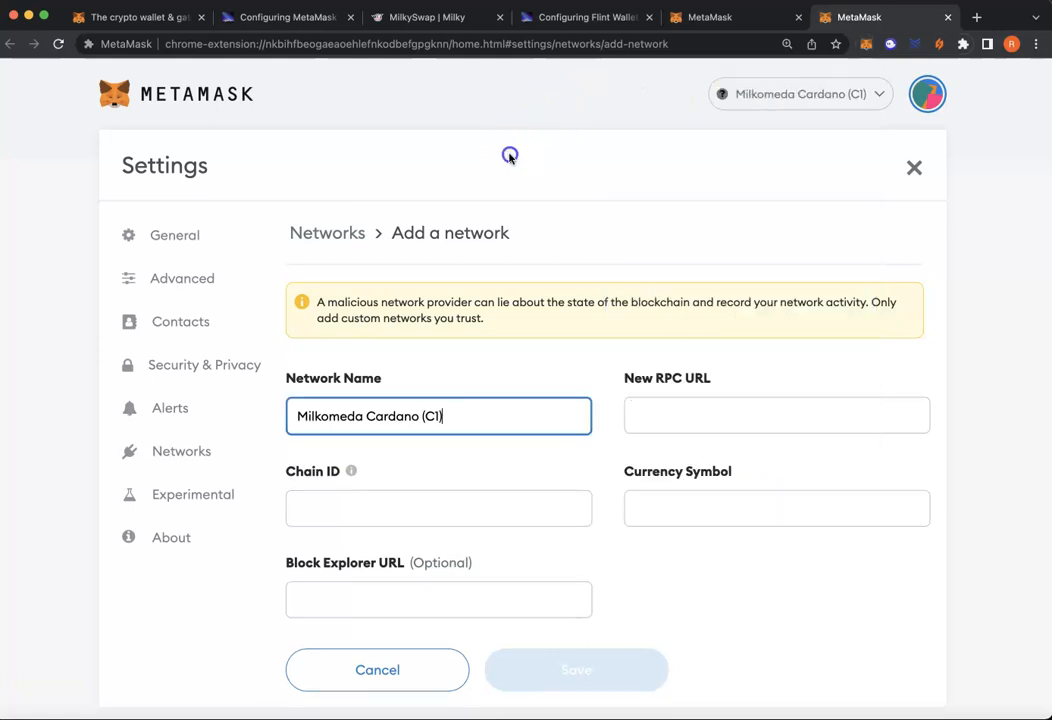
Browse the farms offered on MilkySwap with their rewards and APR, and view the available bridge options
{"action": "left_click", "coordinate": [425, 18]}
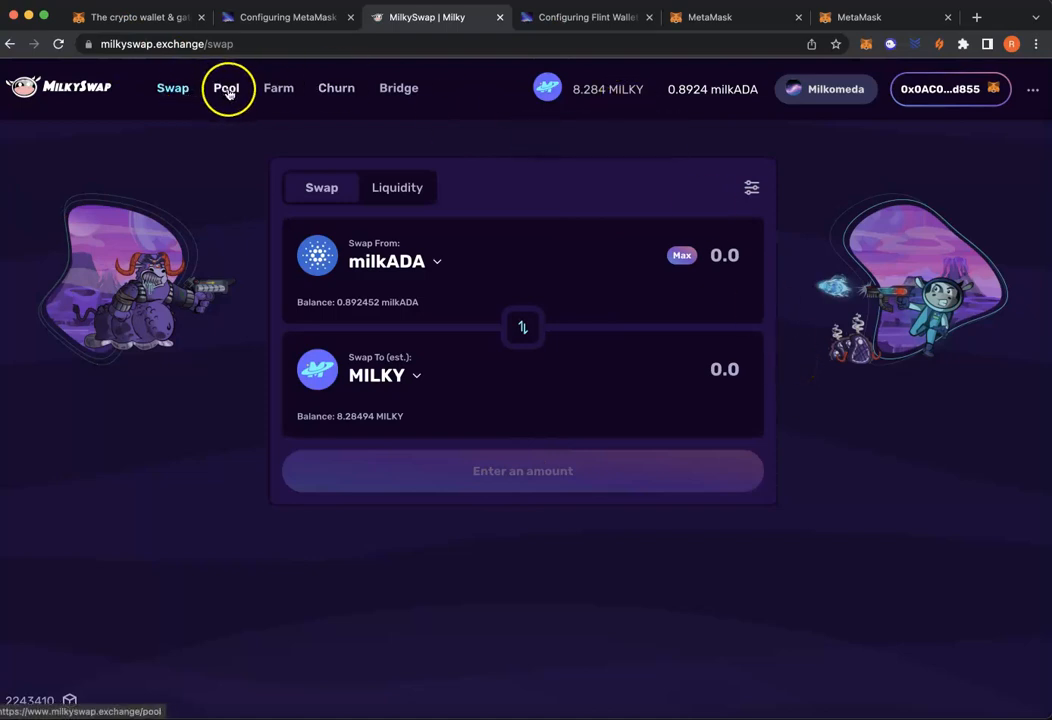
{"action": "left_click", "coordinate": [276, 92]}
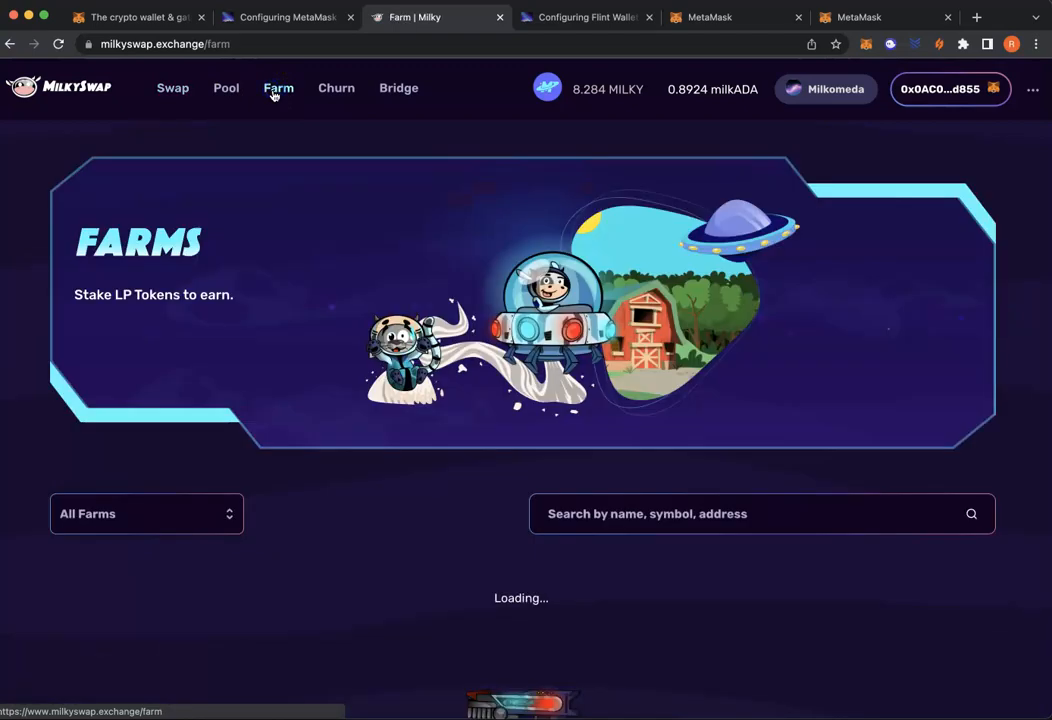
{"action": "scroll", "coordinate": [274, 95], "scroll_direction": "down", "scroll_amount": 5}
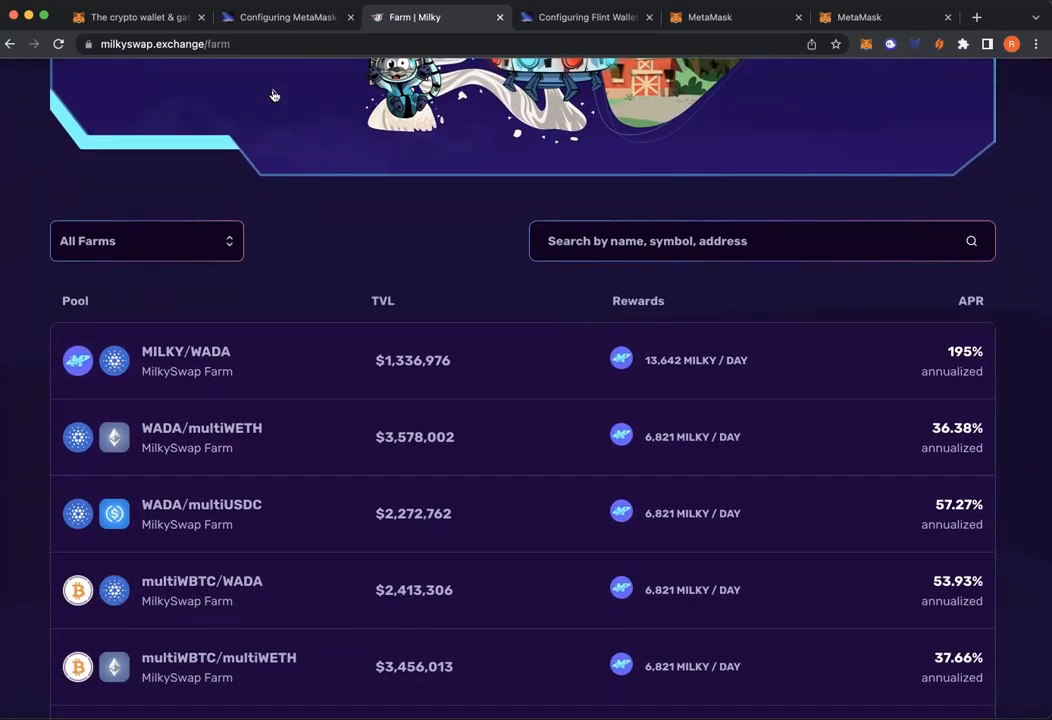
{"action": "scroll", "coordinate": [274, 95], "scroll_direction": "down", "scroll_amount": 5}
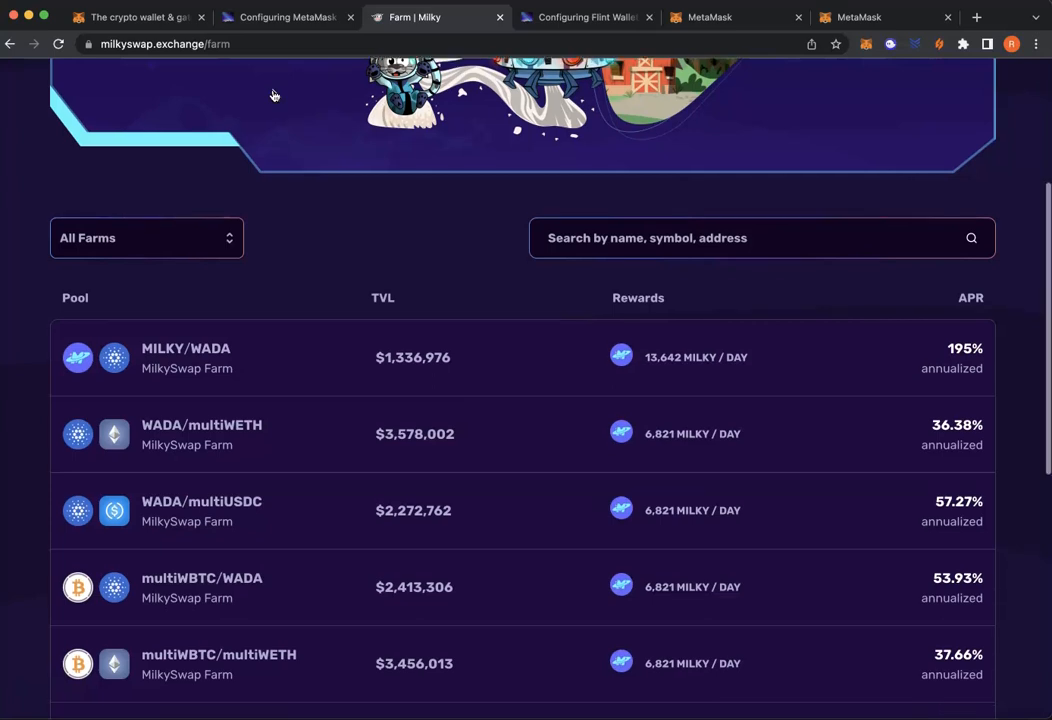
{"action": "scroll", "coordinate": [274, 95], "scroll_direction": "down", "scroll_amount": 5}
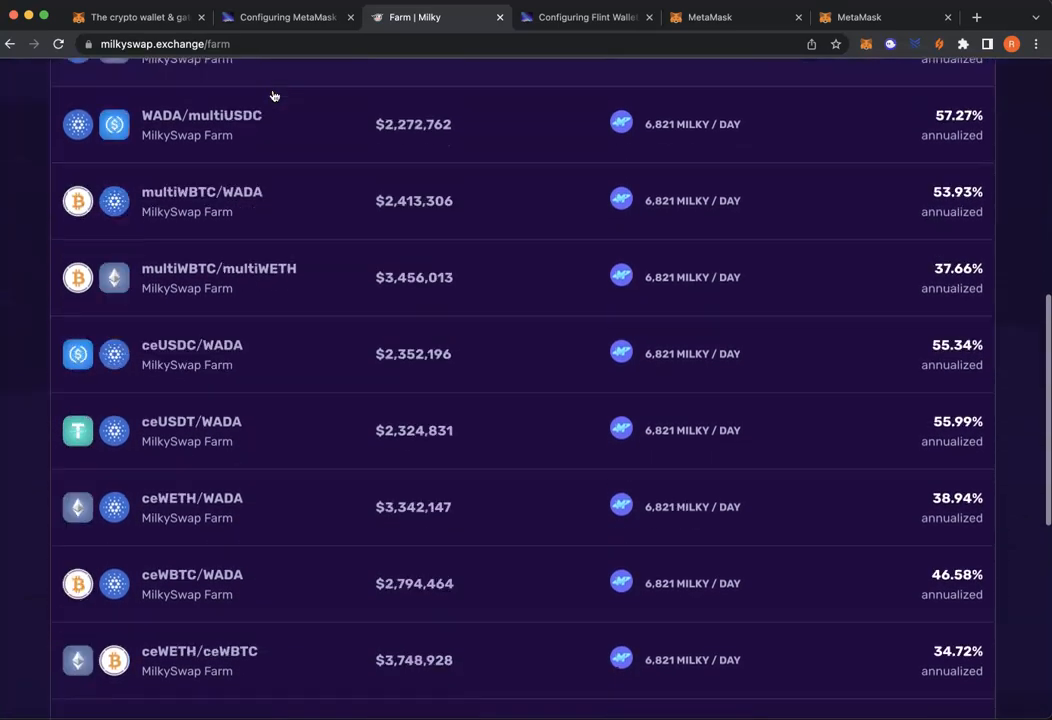
{"action": "scroll", "coordinate": [274, 95], "scroll_direction": "up", "scroll_amount": 10}
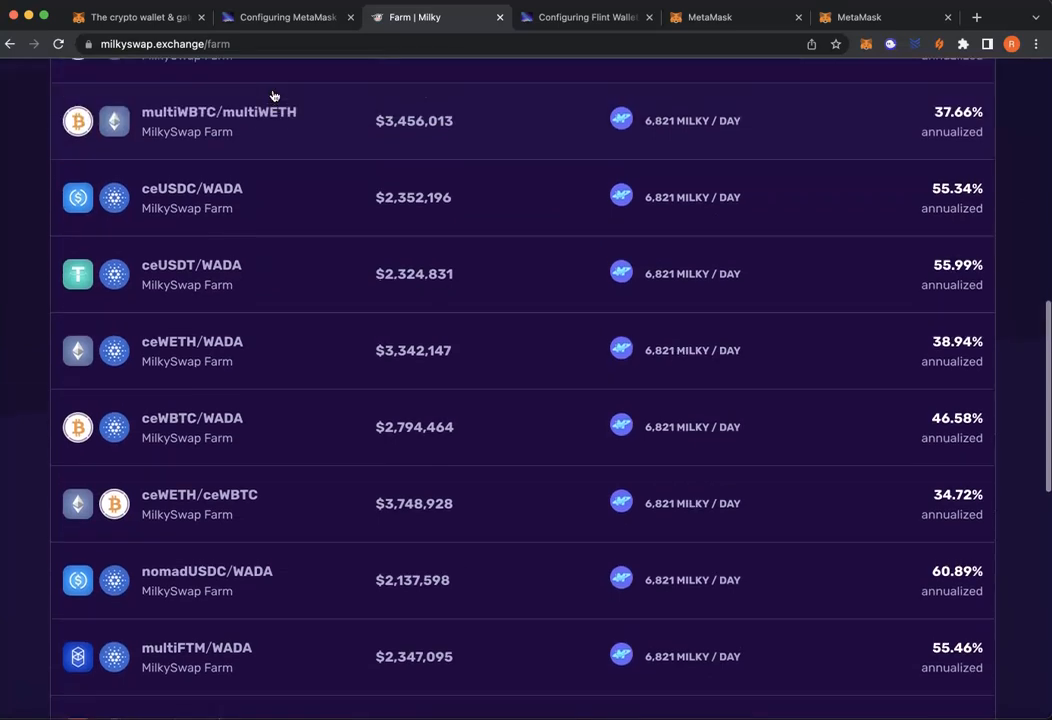
{"action": "scroll", "coordinate": [274, 95], "scroll_direction": "up", "scroll_amount": 4}
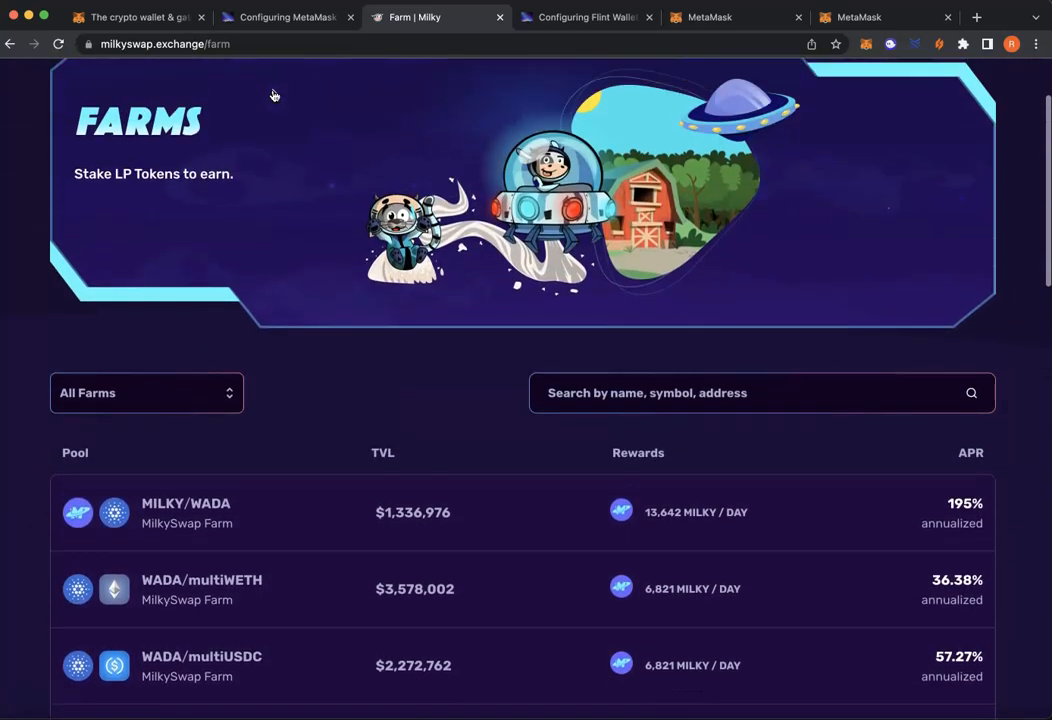
{"action": "left_click", "coordinate": [337, 90]}
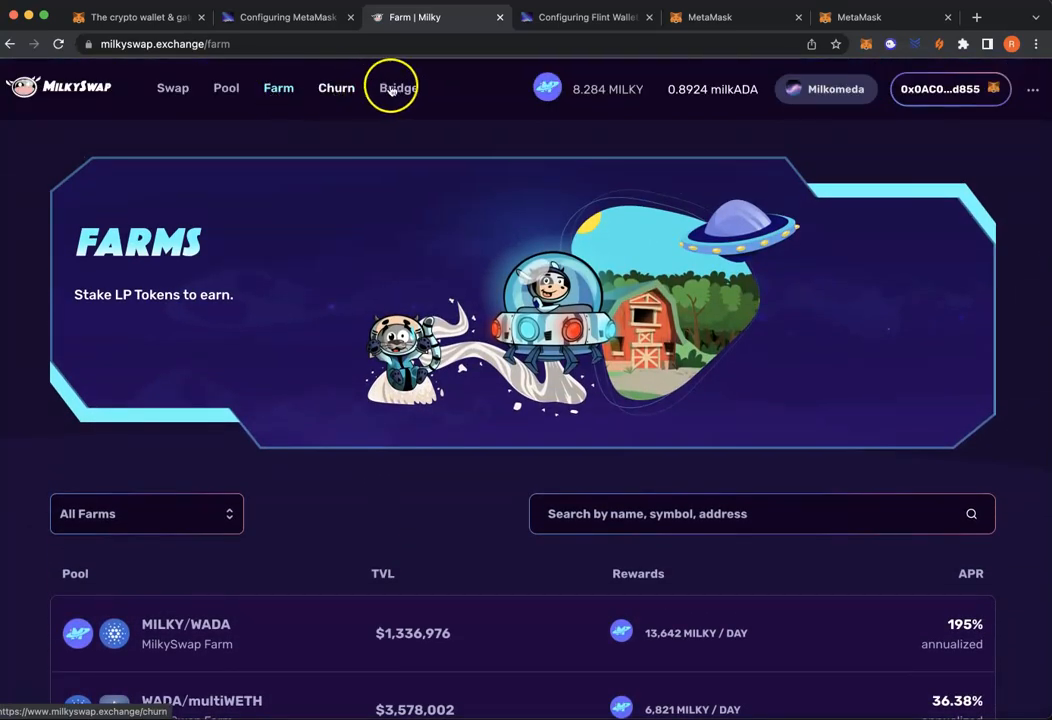
{"action": "mouse_move", "coordinate": [396, 90]}
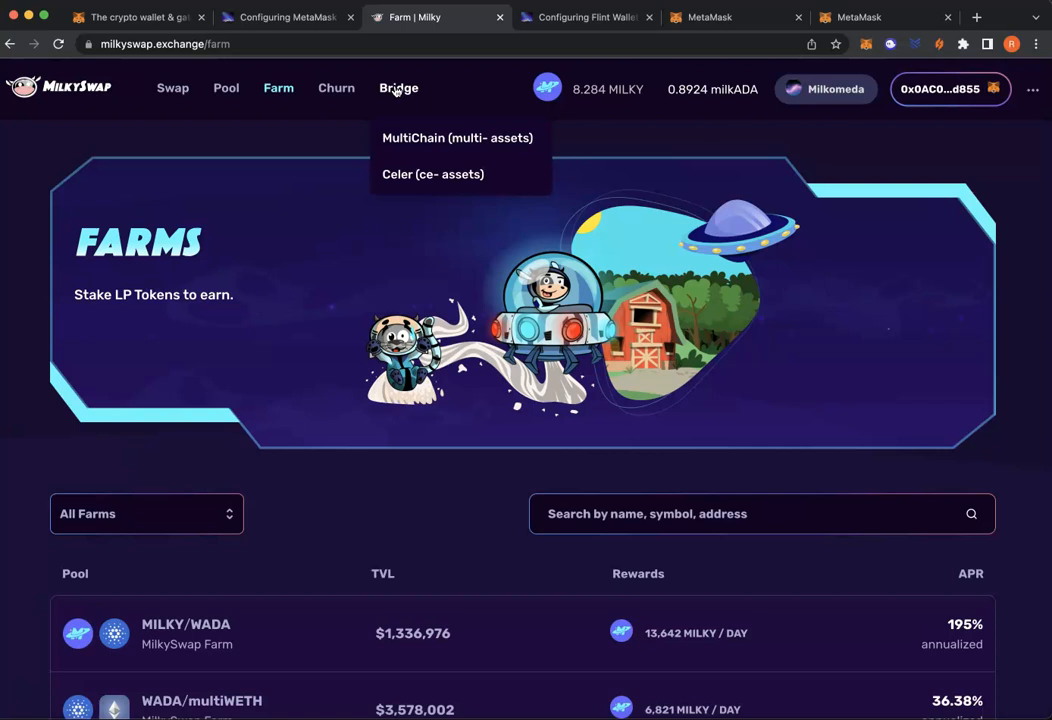
Read the Milkomeda guide on configuring Flint Wallet up to wallet creation, and view the installed Flint wallet's balance
{"action": "left_click", "coordinate": [583, 20]}
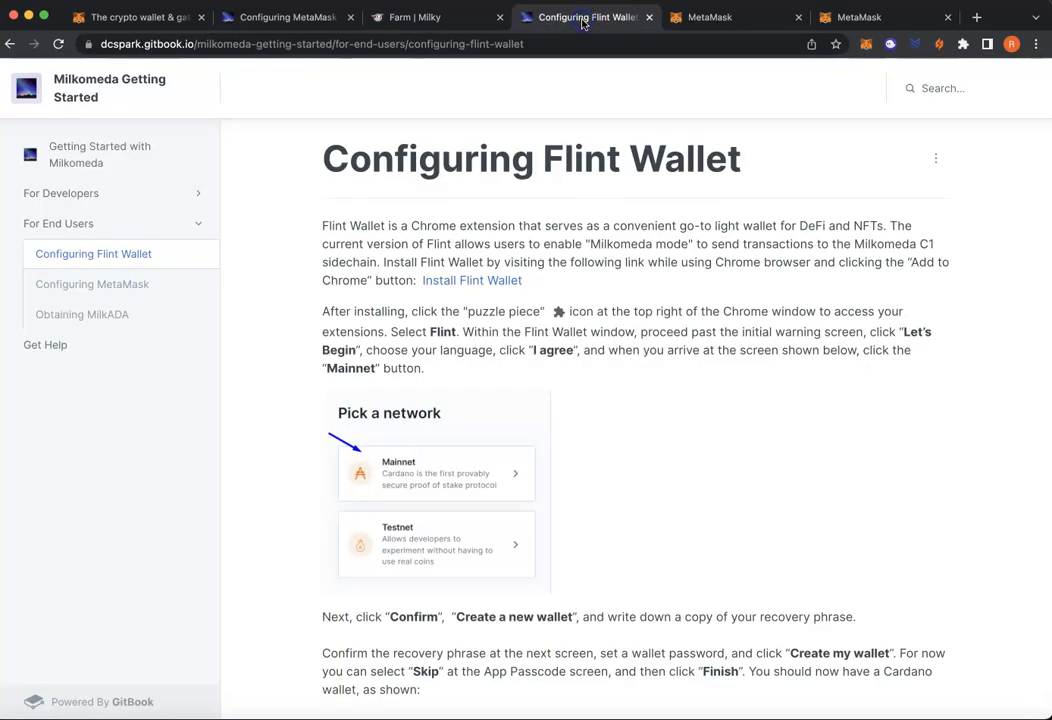
{"action": "left_click", "coordinate": [940, 47]}
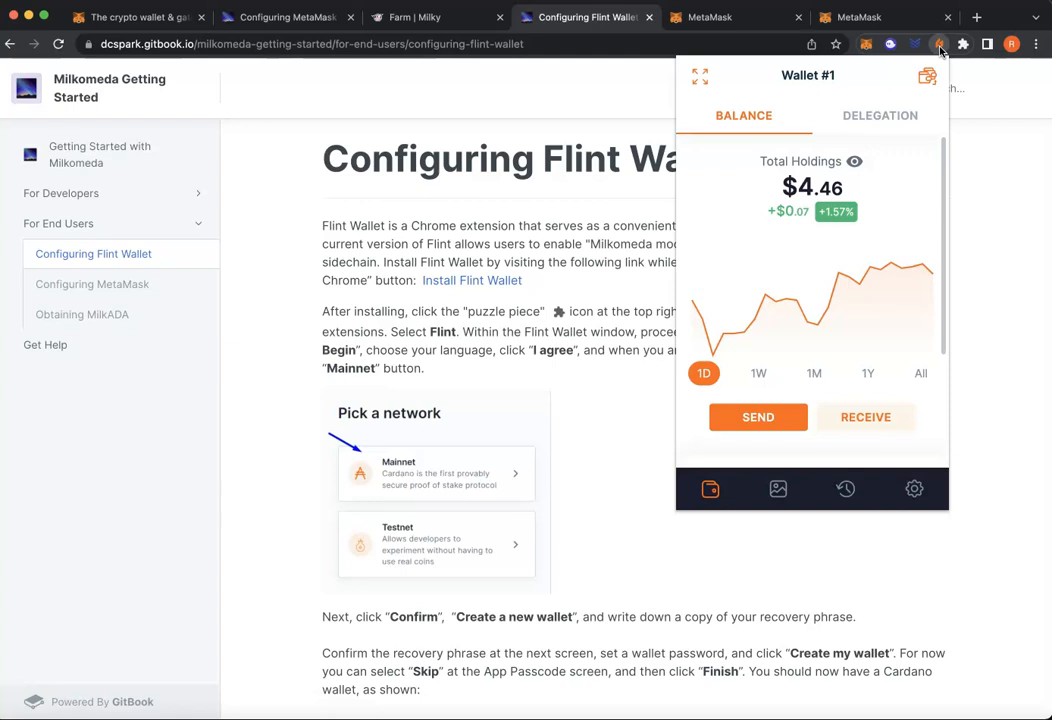
{"action": "left_click", "coordinate": [537, 198]}
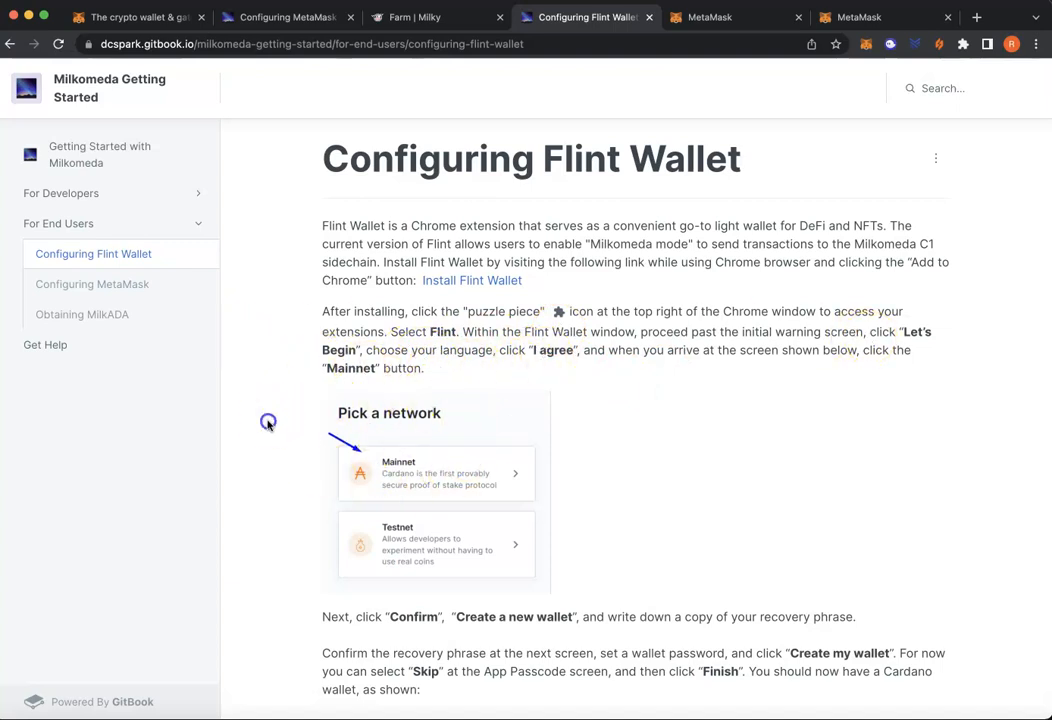
{"action": "scroll", "coordinate": [270, 425], "scroll_direction": "down", "scroll_amount": 3}
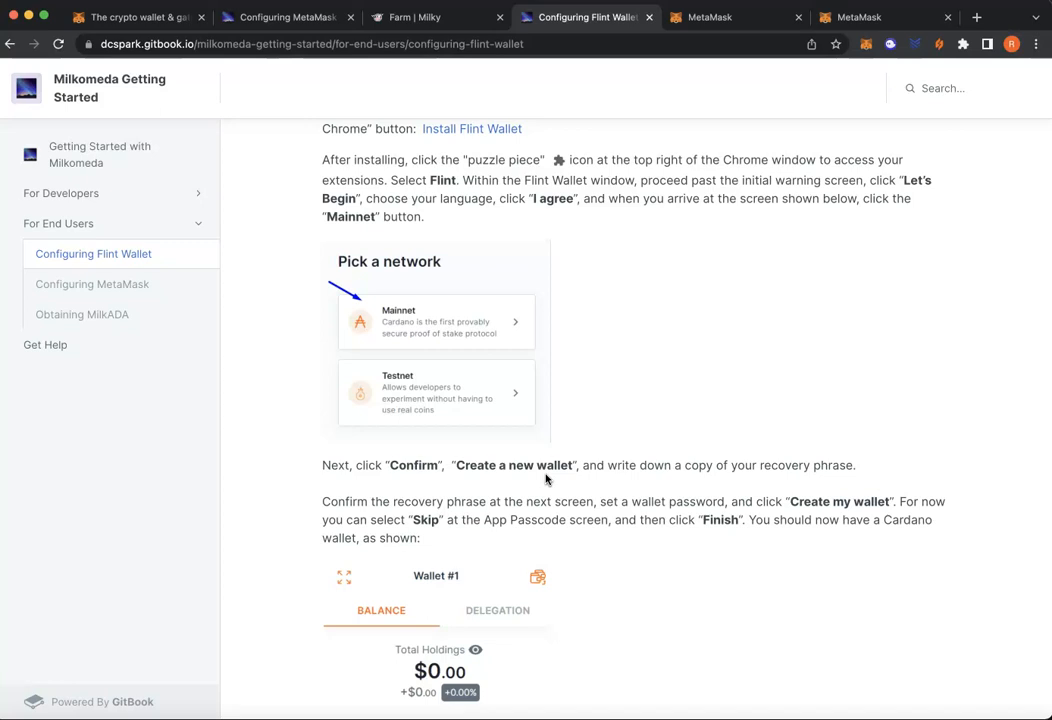
{"action": "scroll", "coordinate": [546, 480], "scroll_direction": "down", "scroll_amount": 4}
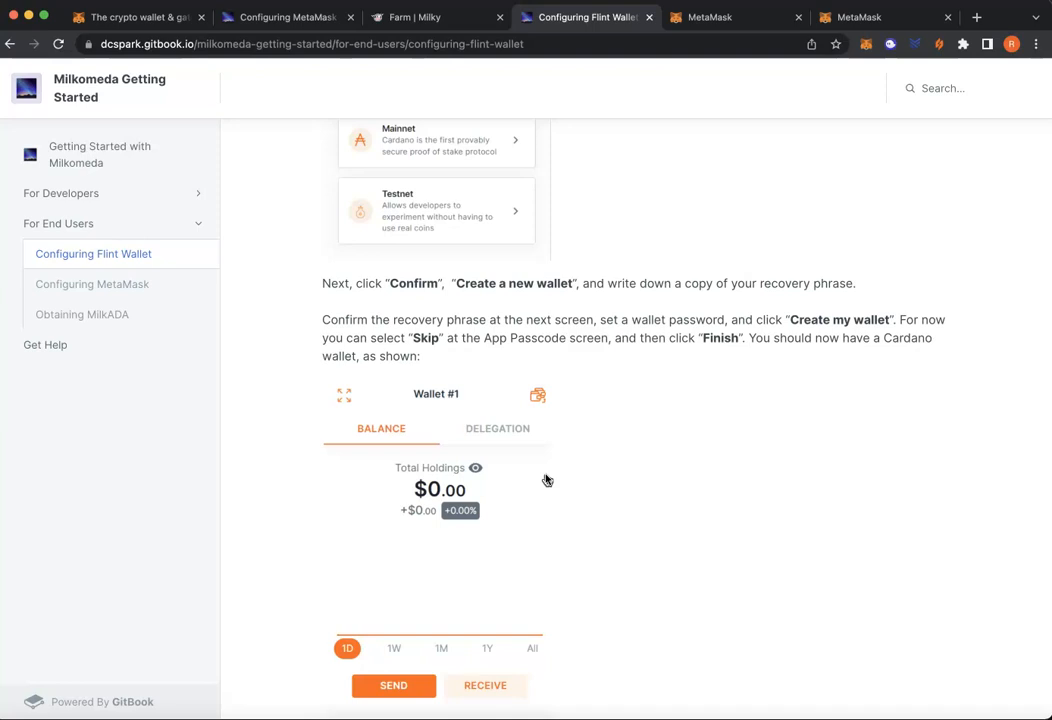
View the Cardano receive address of Wallet #1 in Flint Wallet
{"action": "left_click", "coordinate": [937, 45]}
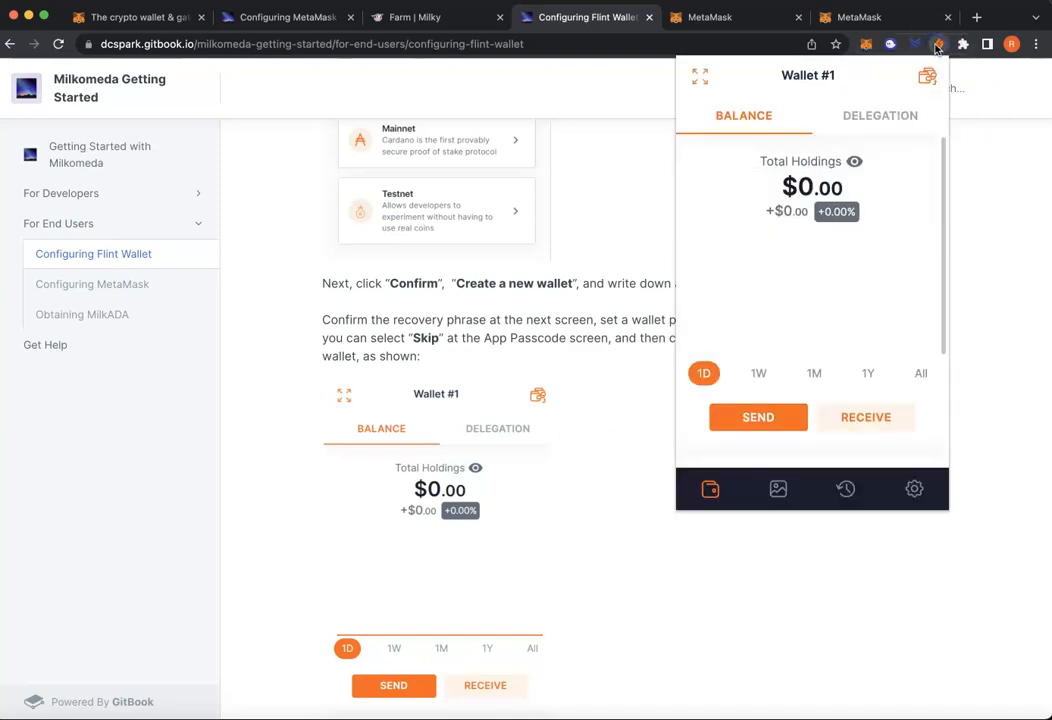
{"action": "left_click_drag", "start_coordinate": [945, 158], "coordinate": [933, 125]}
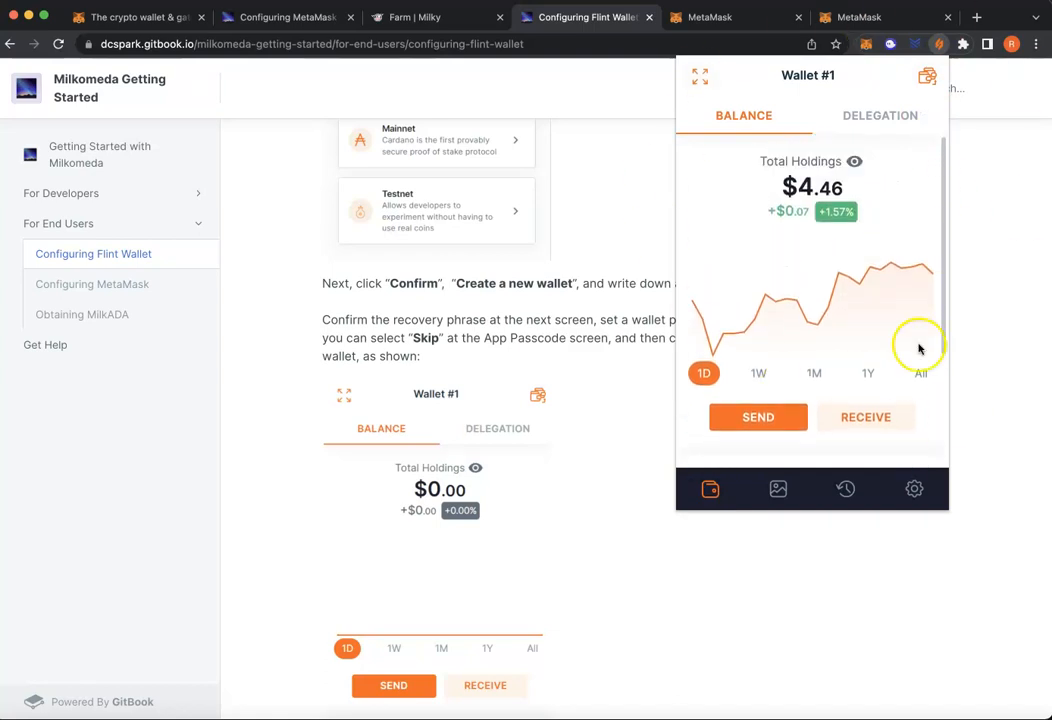
{"action": "left_click", "coordinate": [855, 417]}
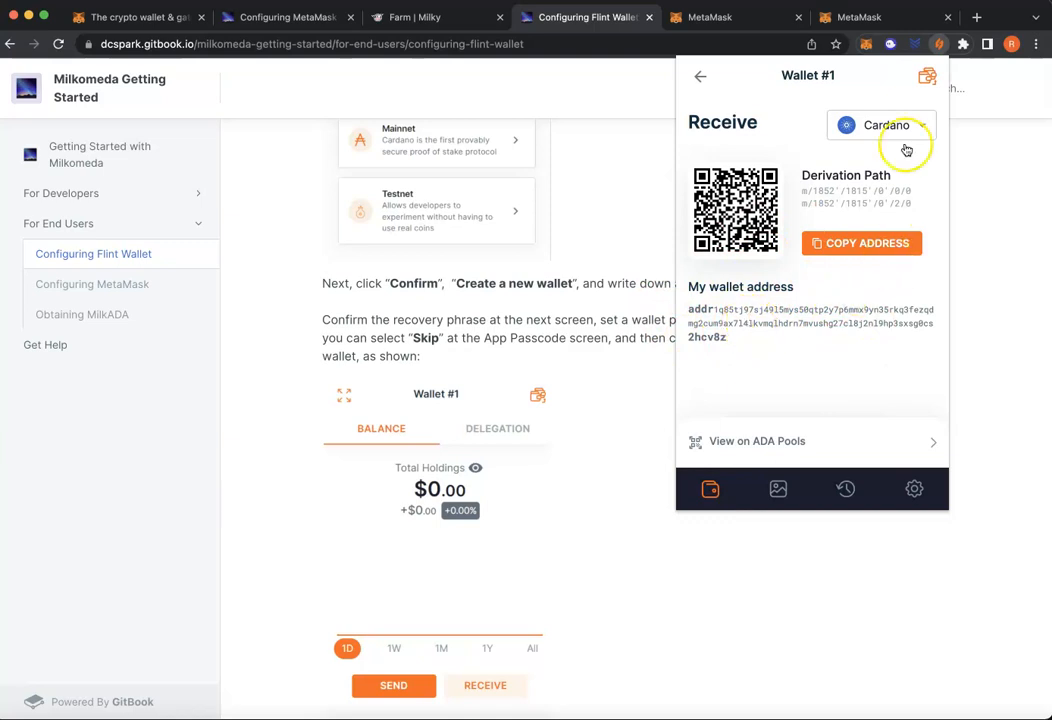
{"action": "left_click", "coordinate": [939, 43]}
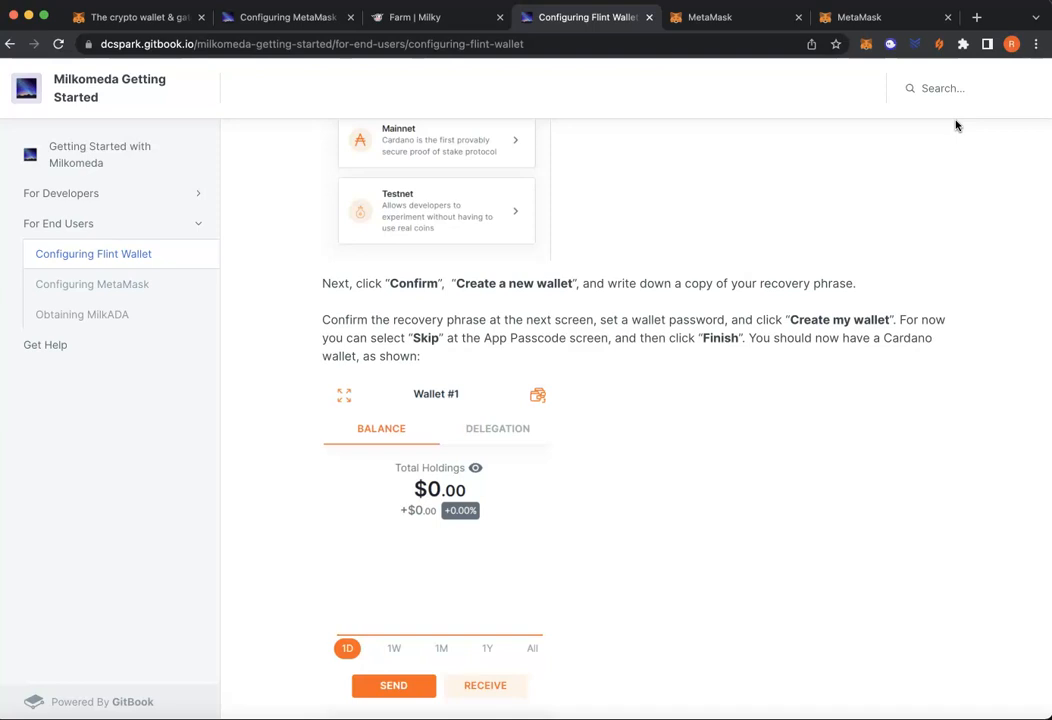
Check the Flint wallet's balance and copy the eth account's address from MetaMask on the Milkomeda Cardano (C1) network
{"action": "left_click", "coordinate": [939, 44]}
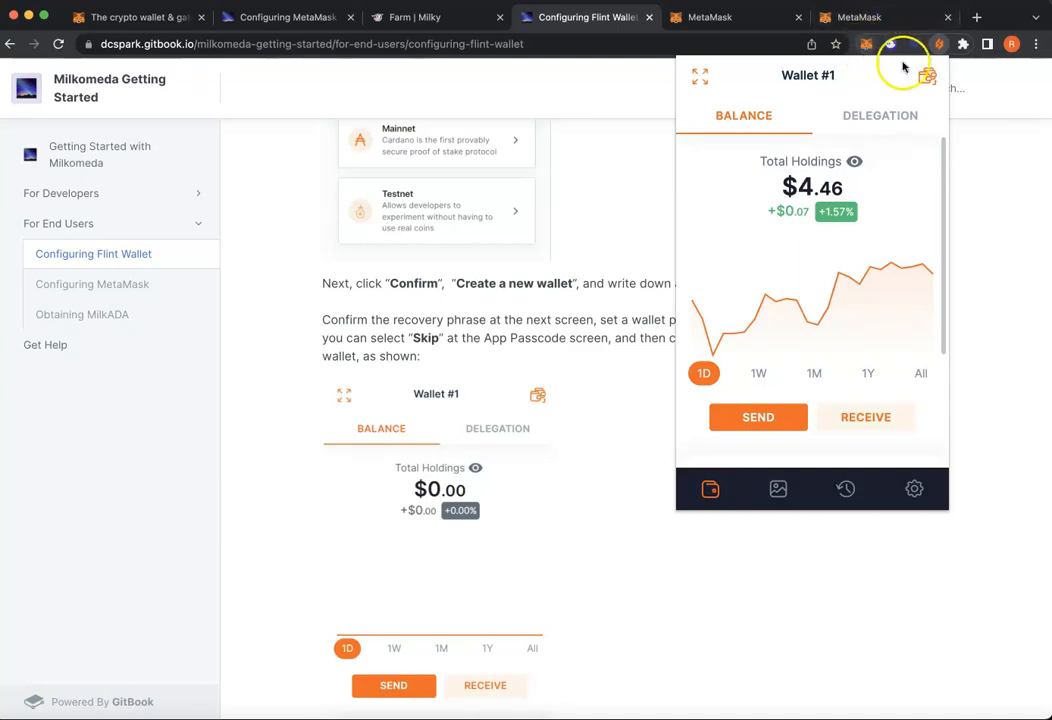
{"action": "left_click", "coordinate": [1027, 184]}
{"action": "left_click", "coordinate": [866, 51]}
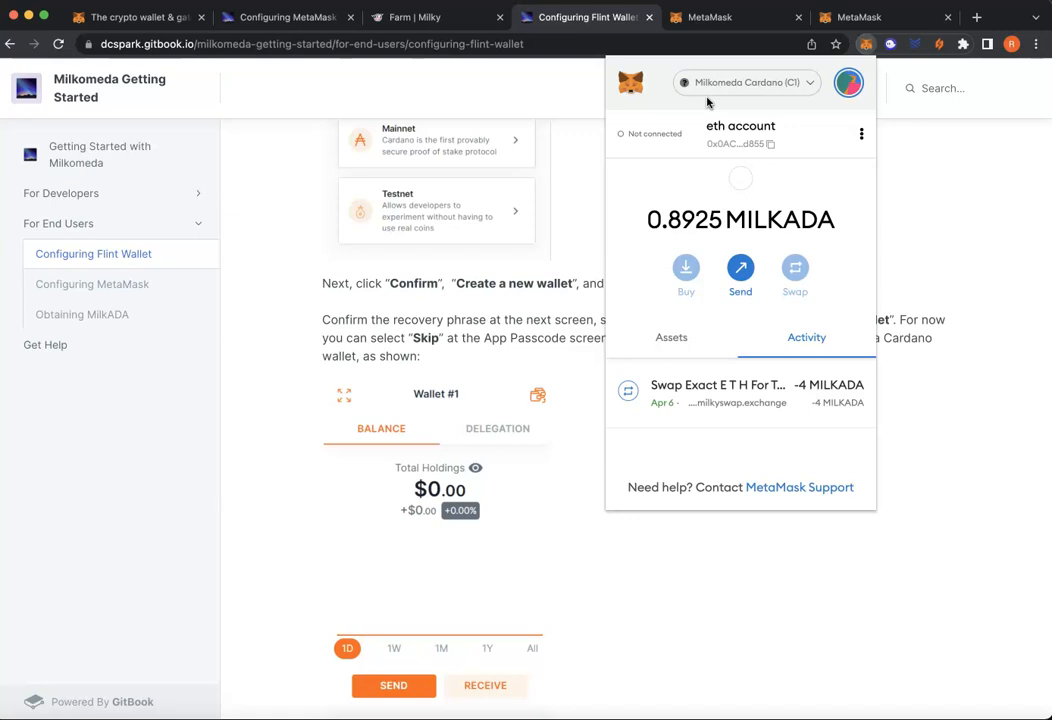
{"action": "left_click", "coordinate": [733, 147]}
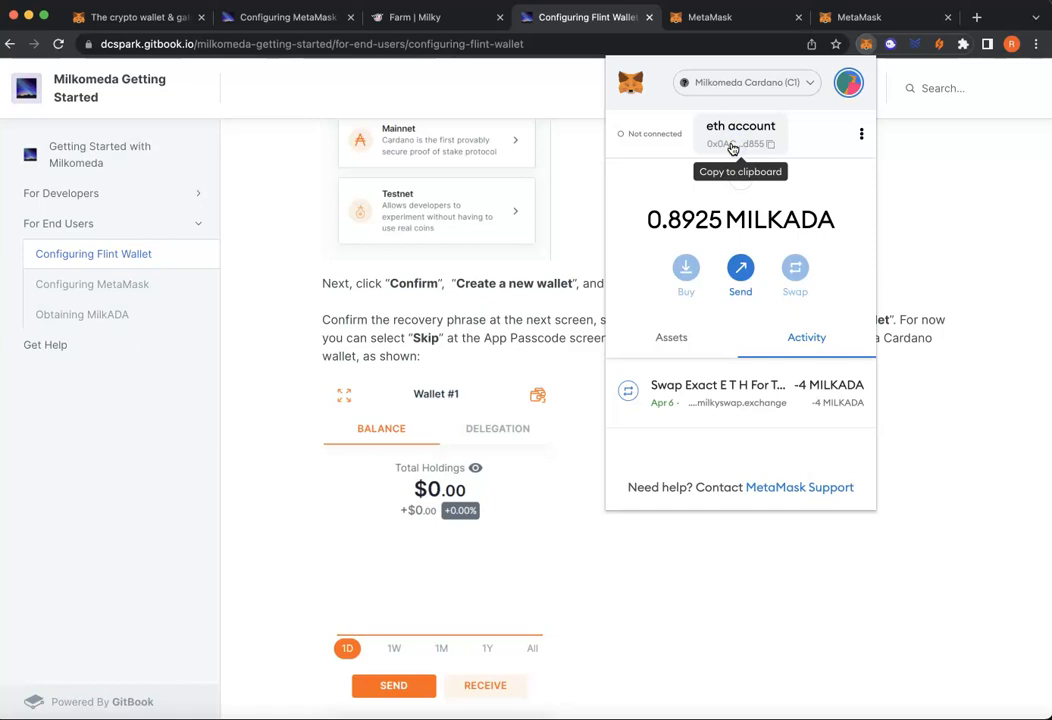
Start a send from Flint's Wallet #1 with Milkomeda Mode enabled and paste the copied MetaMask account address as the Milkomeda Ethereum address
{"action": "left_click", "coordinate": [939, 44]}
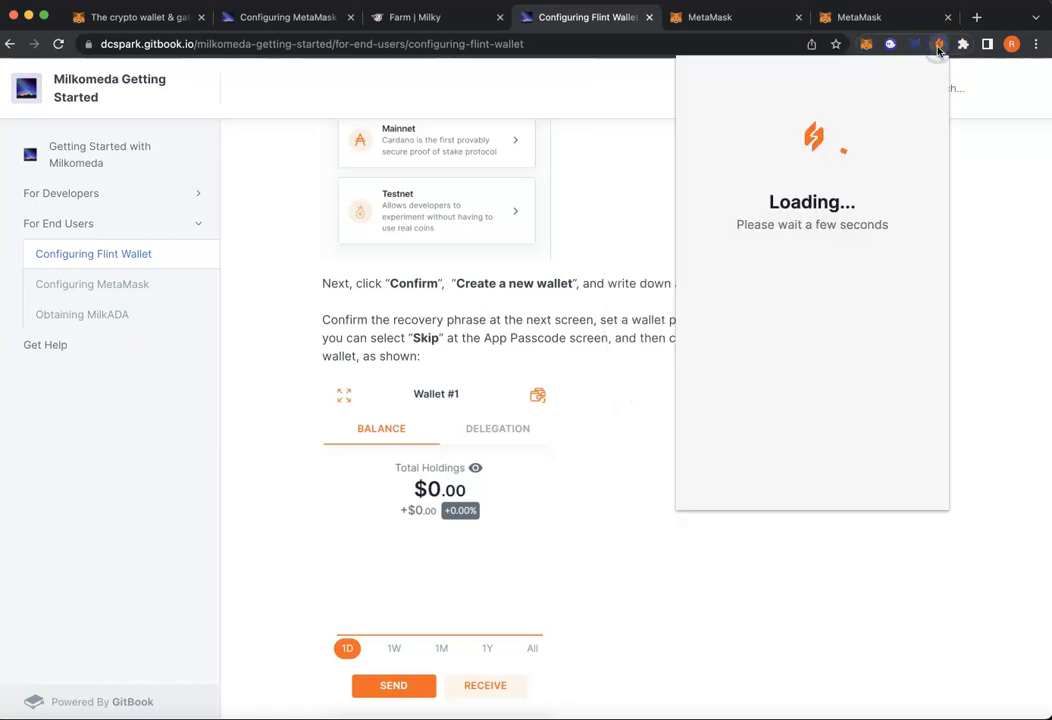
{"action": "left_click", "coordinate": [789, 415]}
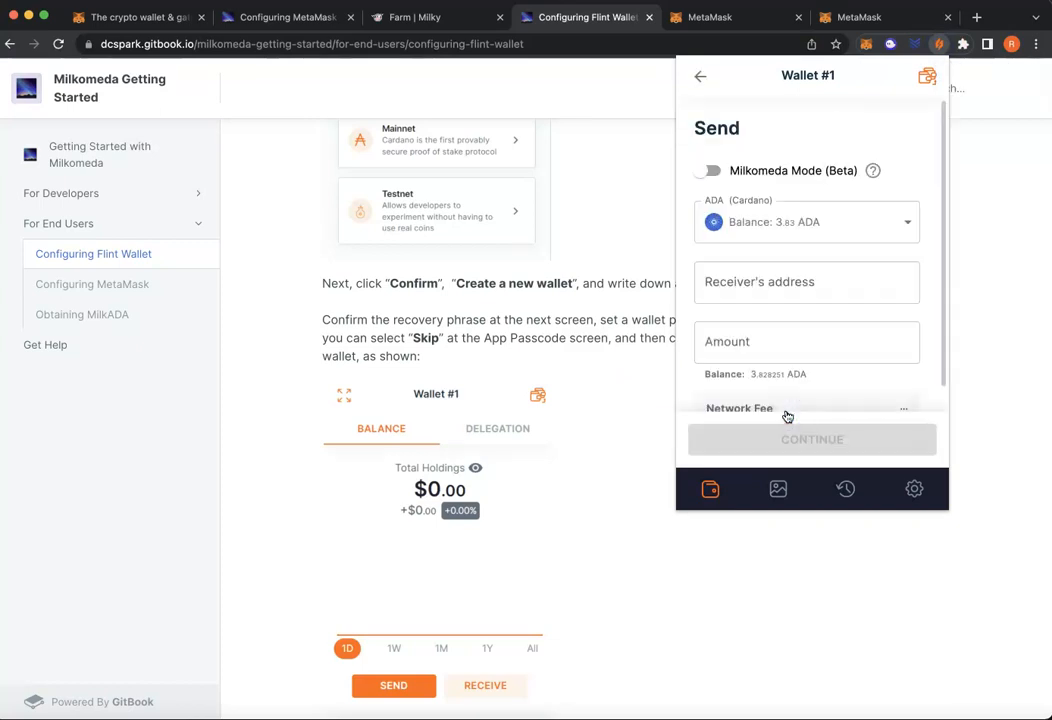
{"action": "left_click", "coordinate": [704, 176]}
{"action": "left_click", "coordinate": [786, 290]}
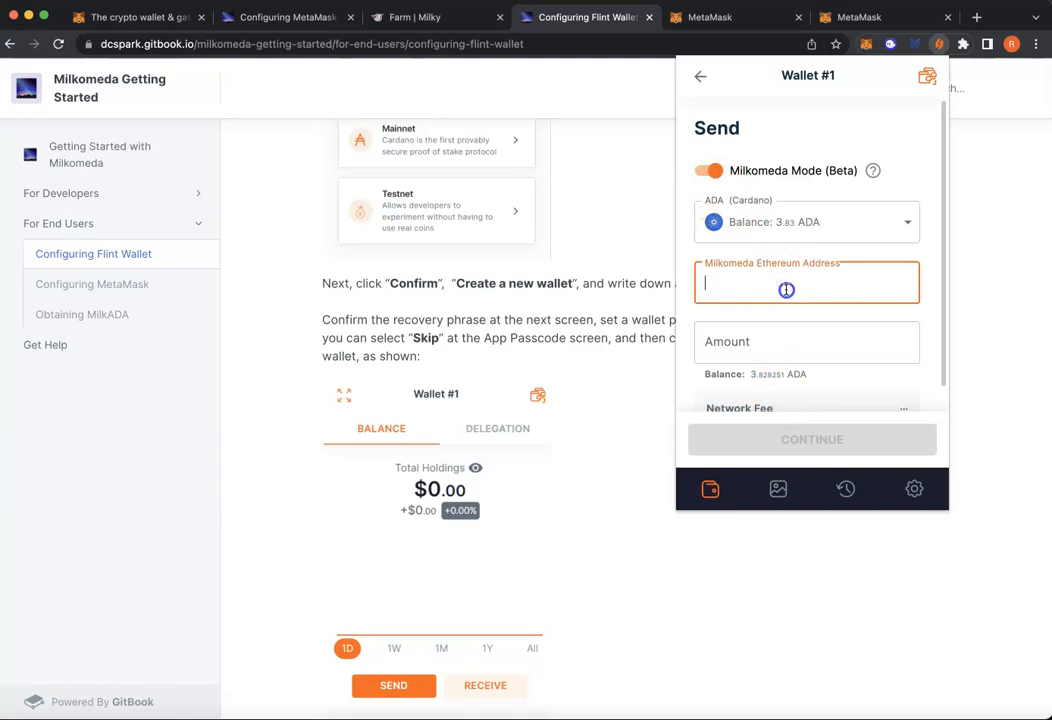
{"action": "key", "text": "super+v"}
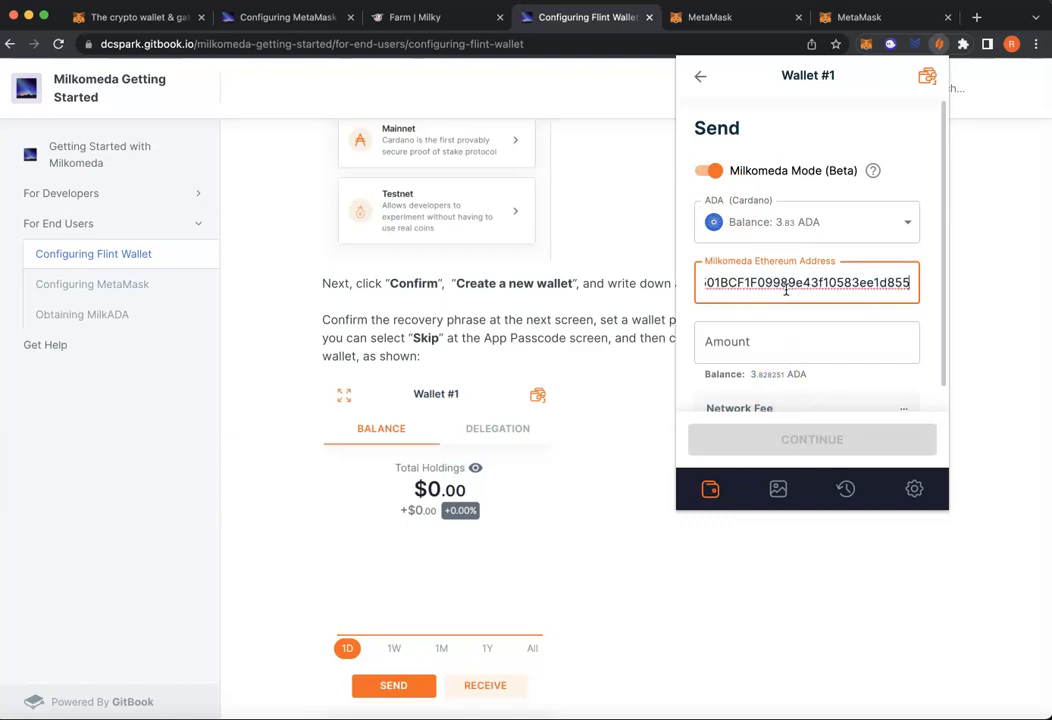
Set the amount to send to 3.1 ADA and continue to the transaction confirmation
{"action": "left_click", "coordinate": [777, 337]}
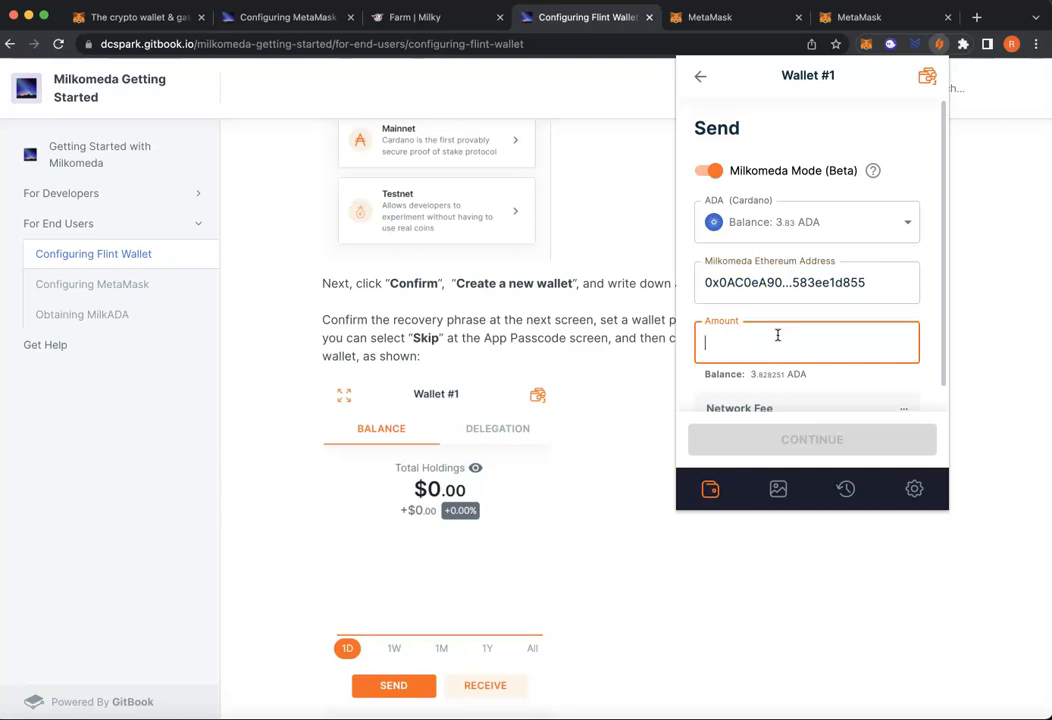
{"action": "type", "text": "2"}
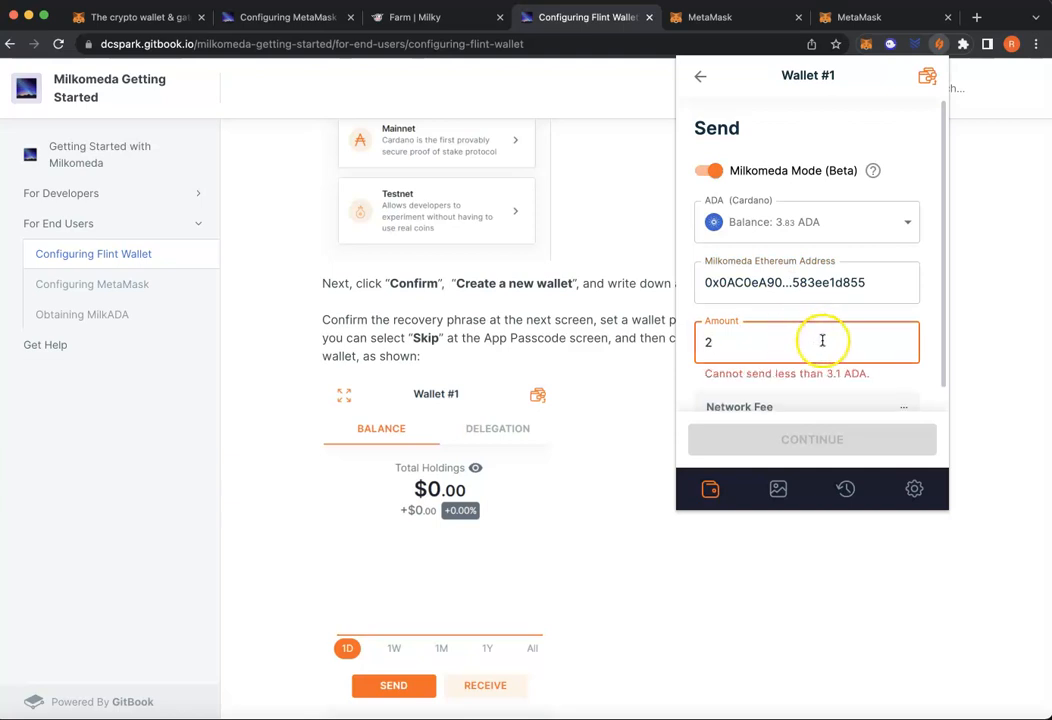
{"action": "key", "text": "BackSpace"}
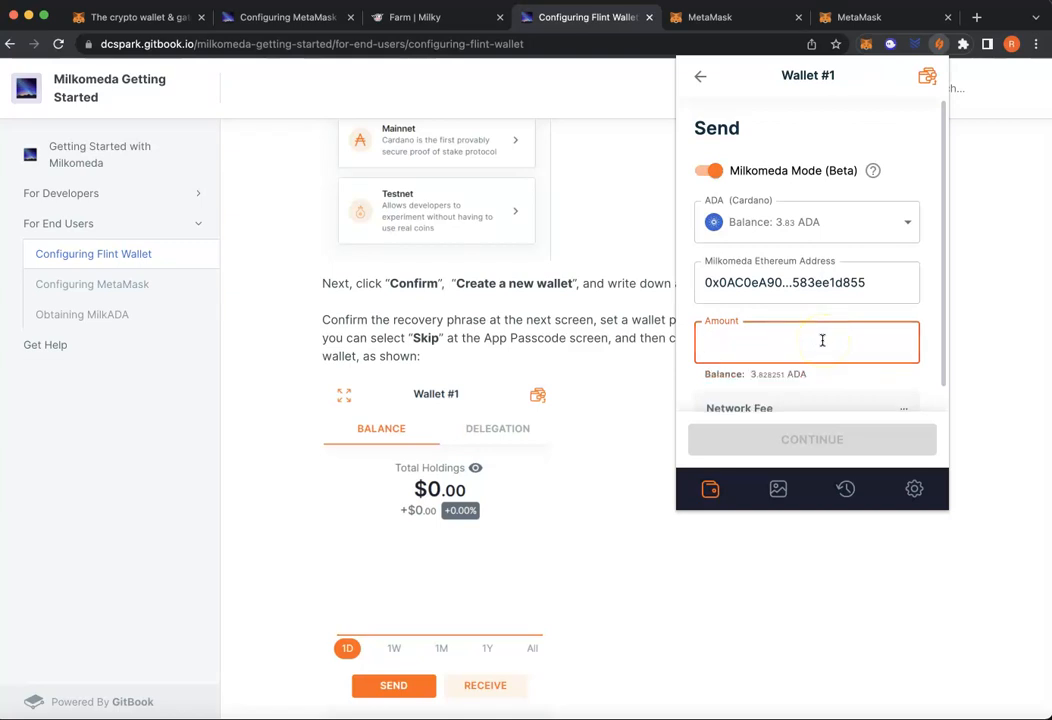
{"action": "type", "text": "3.1"}
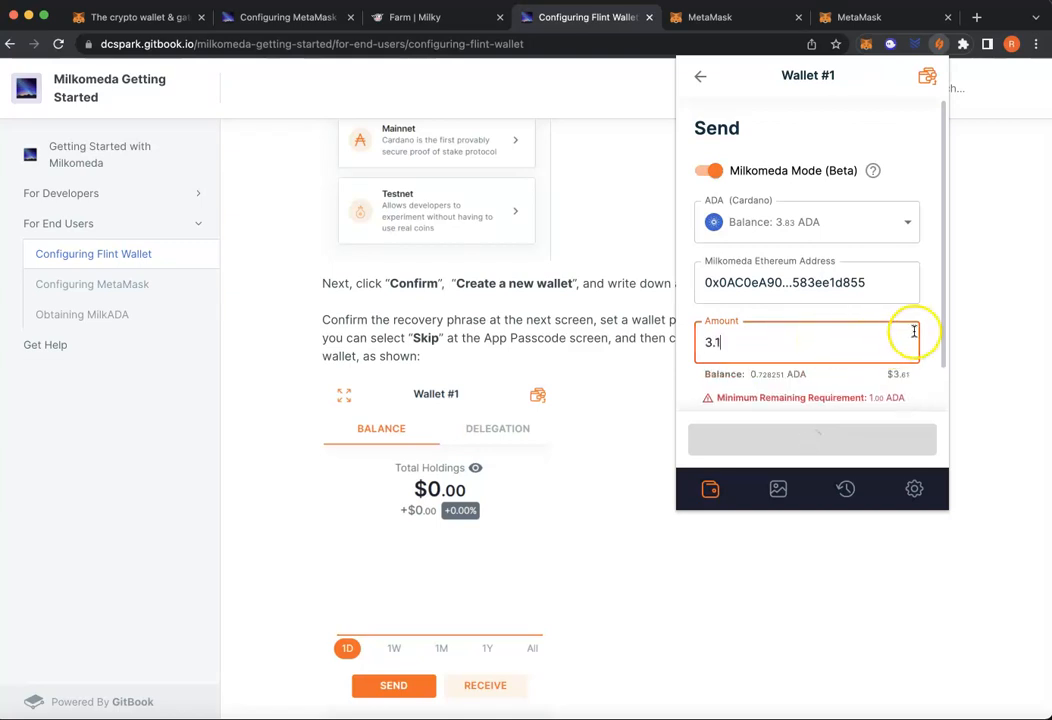
{"action": "left_click_drag", "start_coordinate": [939, 305], "coordinate": [942, 385]}
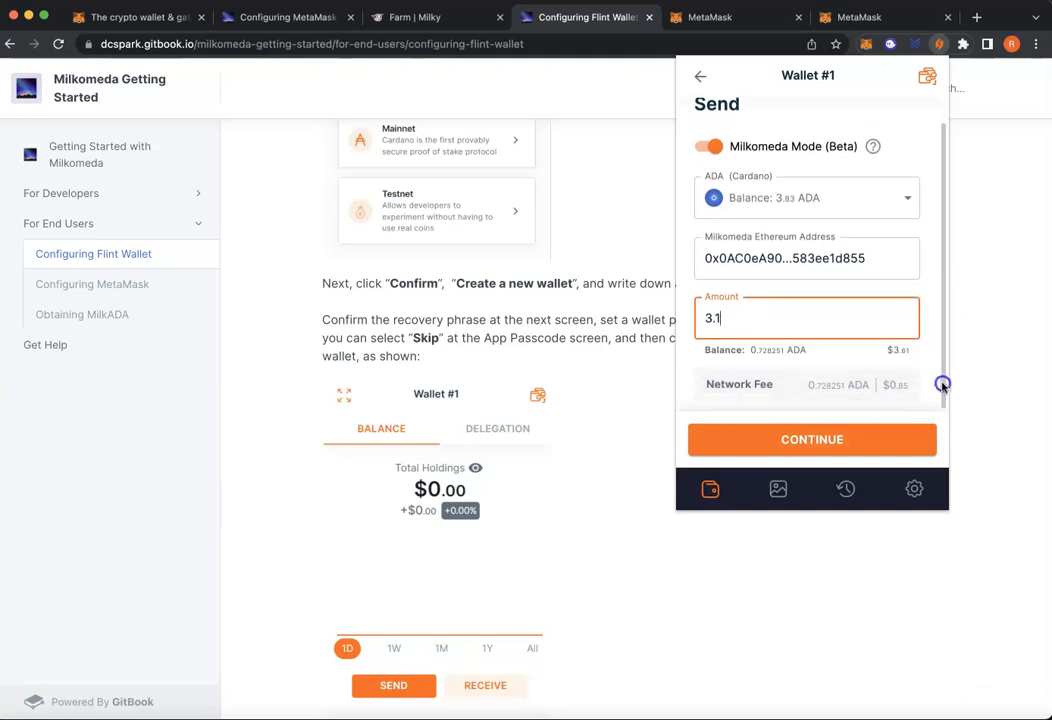
{"action": "left_click", "coordinate": [887, 431]}
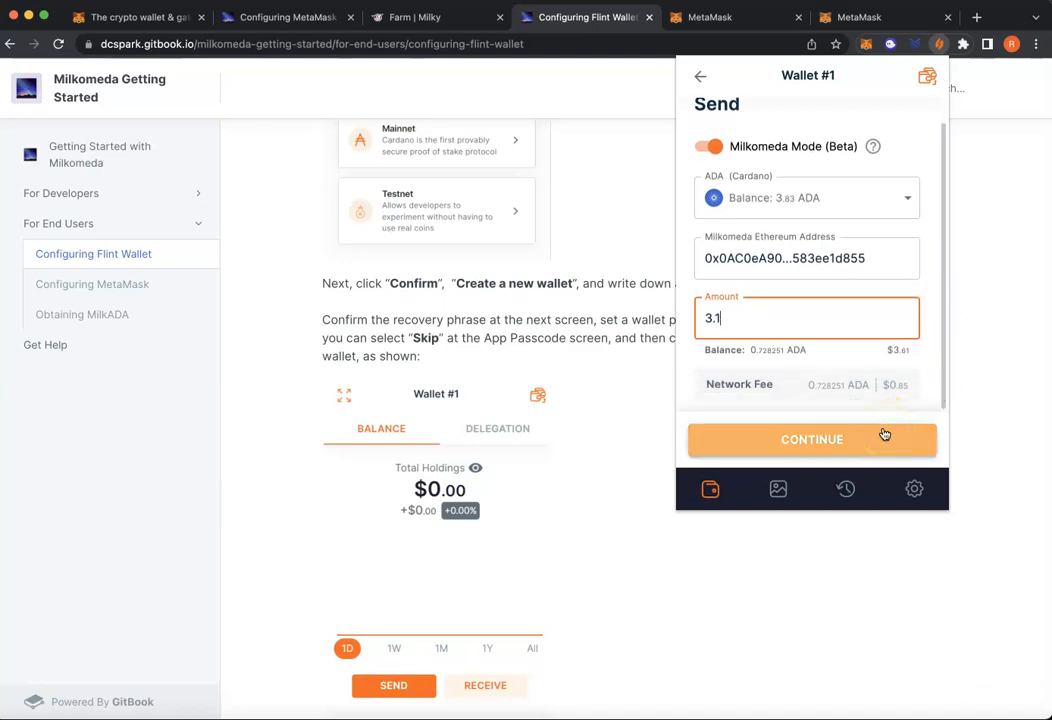
{"action": "left_click", "coordinate": [884, 434]}
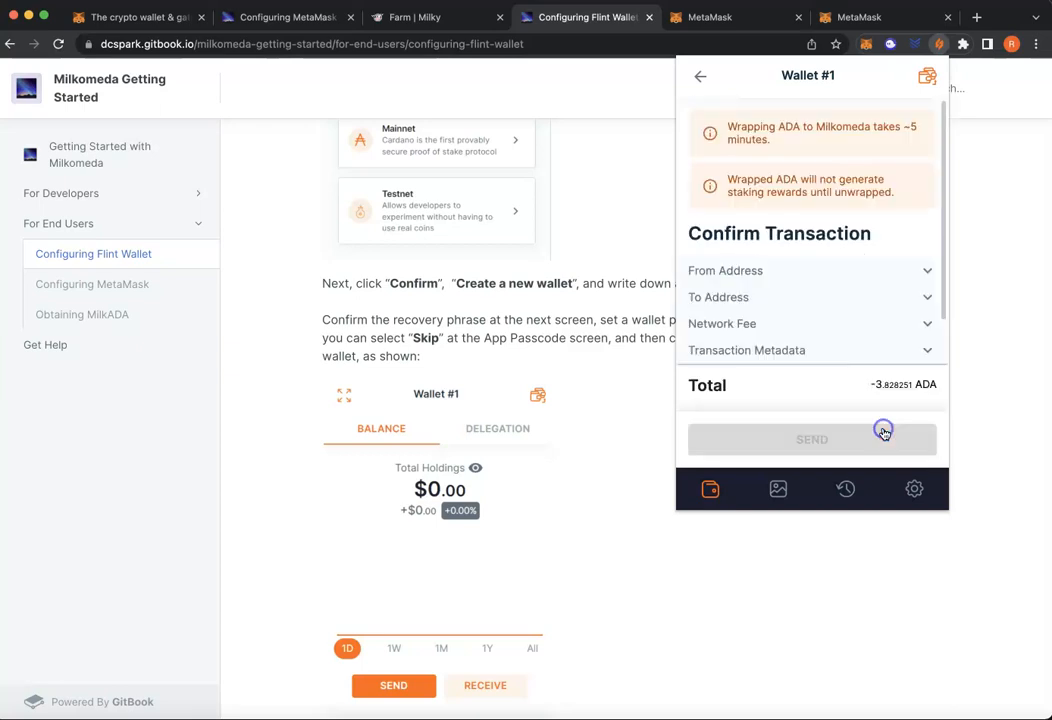
Enter the wallet password in the transaction confirmation and send the ADA to Milkomeda
{"action": "left_click_drag", "start_coordinate": [944, 250], "coordinate": [948, 397]}
{"action": "left_click", "coordinate": [864, 322]}
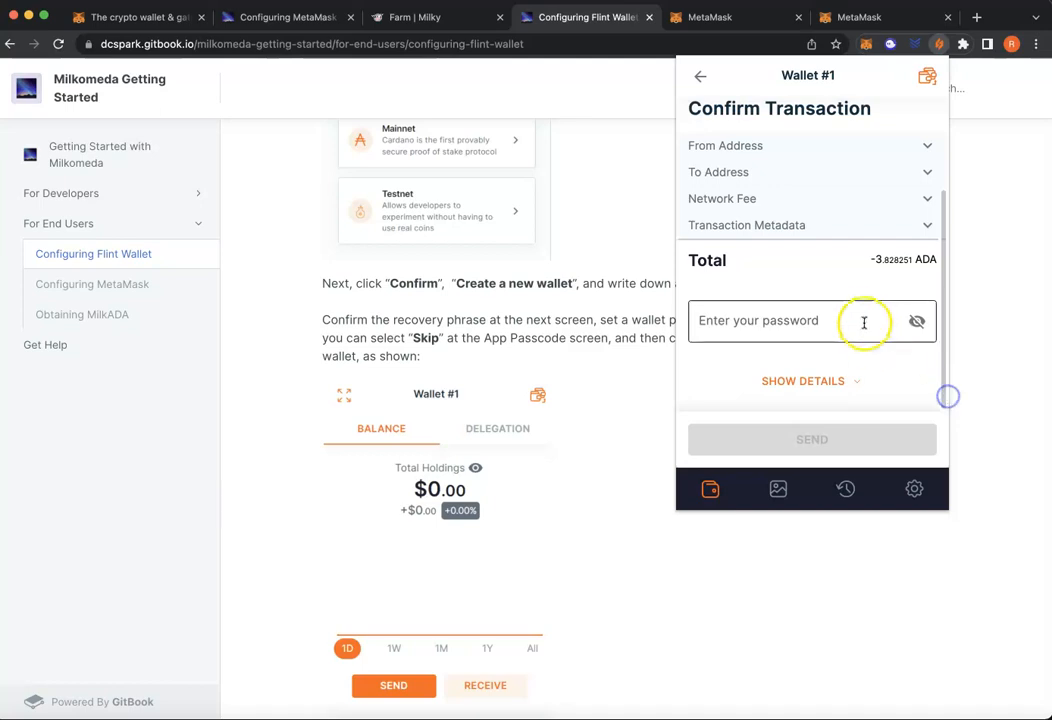
{"action": "type", "text": "•••••••••"}
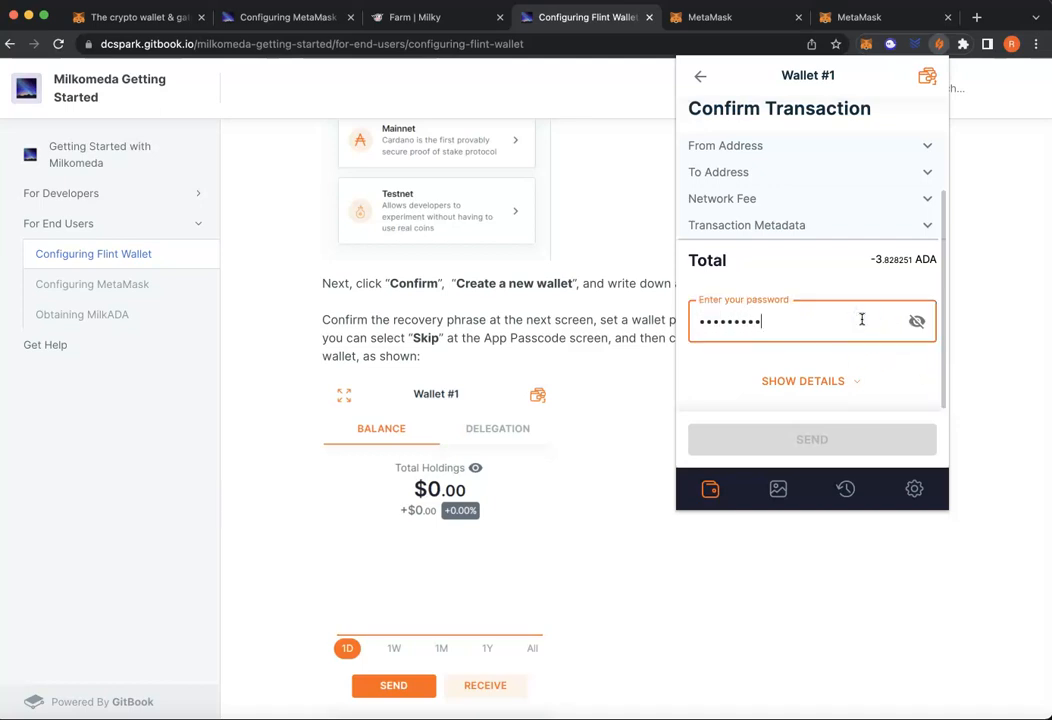
{"action": "type", "text": "••••"}
{"action": "left_click", "coordinate": [888, 437]}
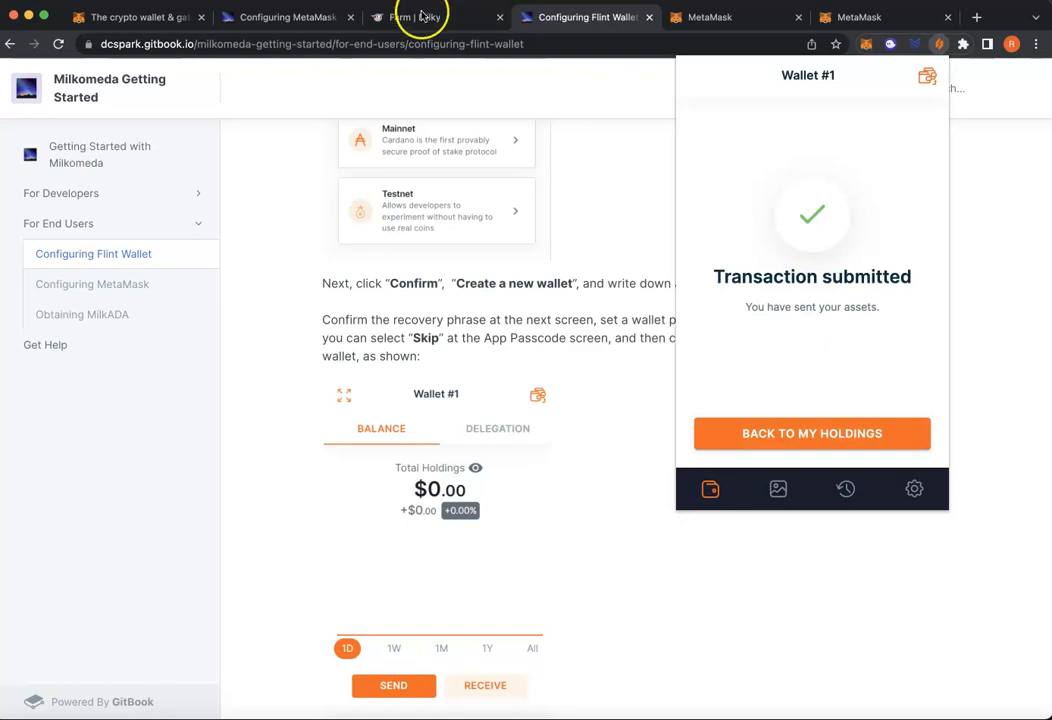
Return to the MilkySwap farm page and check the eth account's milkADA balance in MetaMask
{"action": "left_click", "coordinate": [293, 20]}
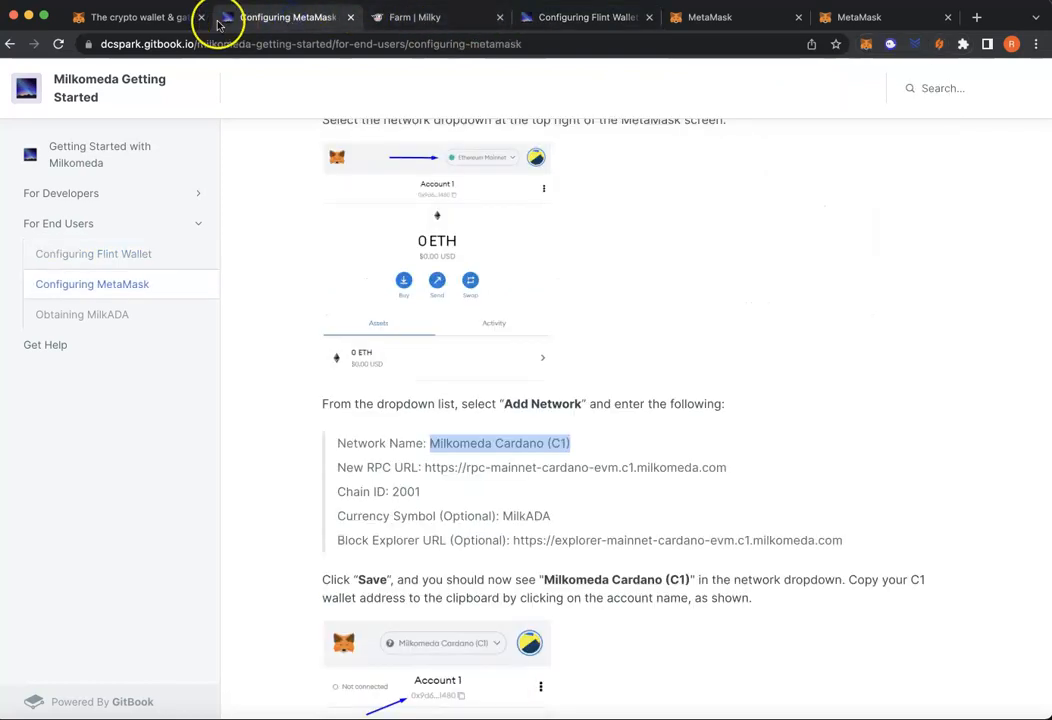
{"action": "left_click", "coordinate": [415, 20]}
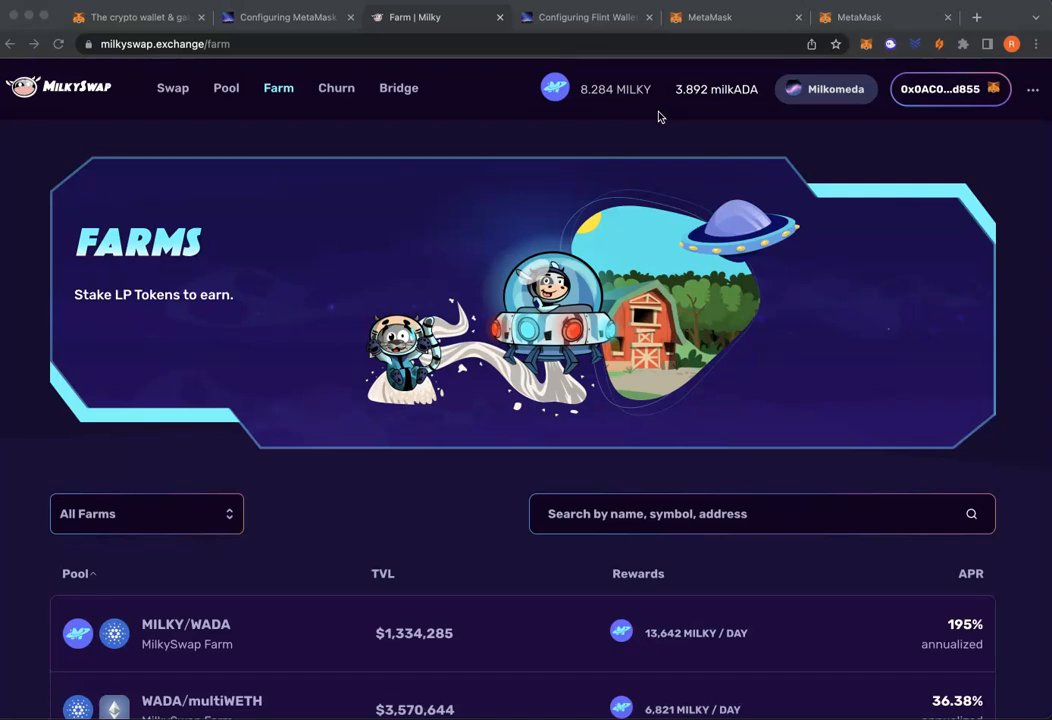
{"action": "left_click", "coordinate": [867, 45]}
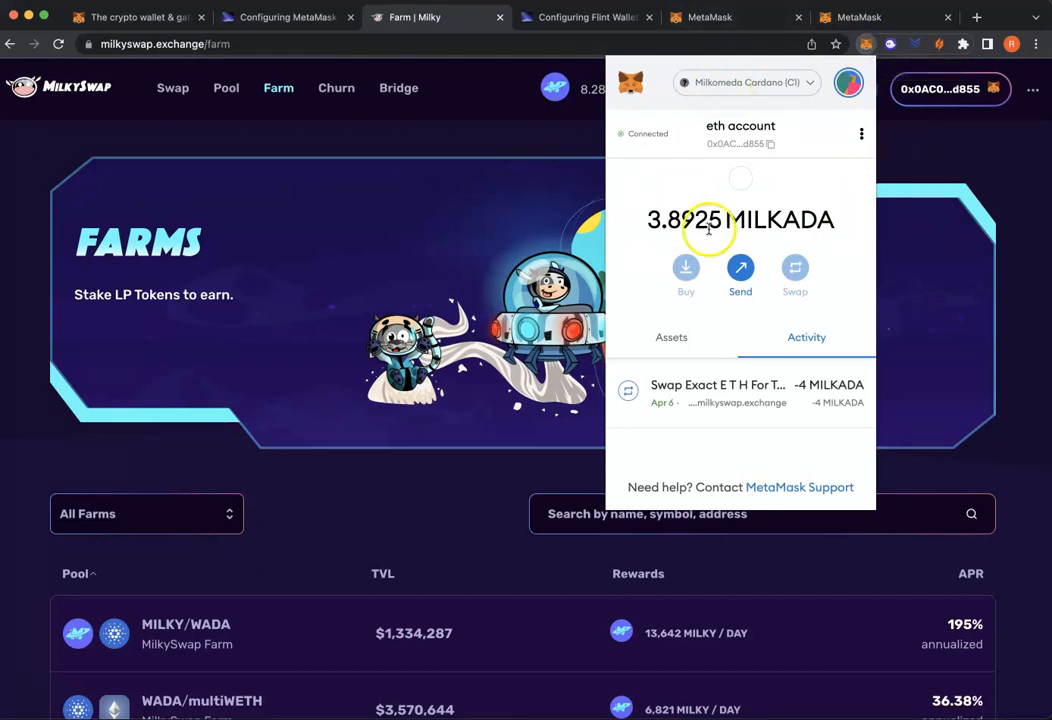
{"action": "left_click", "coordinate": [509, 136]}
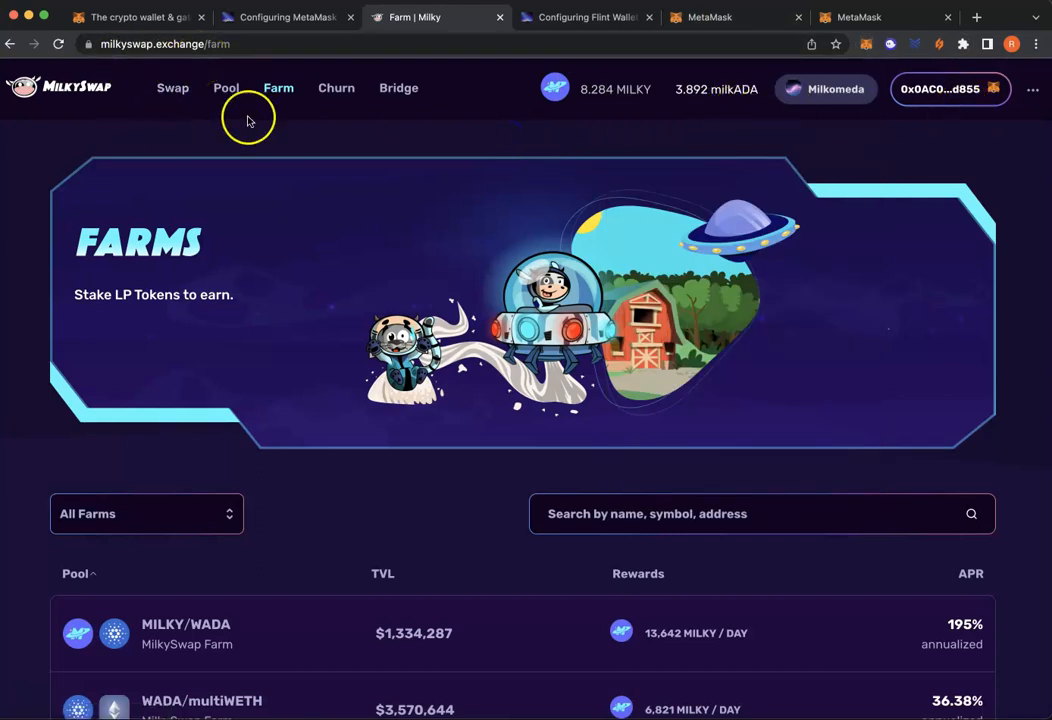
Prepare a MilkySwap swap of the maximum milkADA amount to MILKY, and view the tokens available to swap to
{"action": "left_click", "coordinate": [171, 100]}
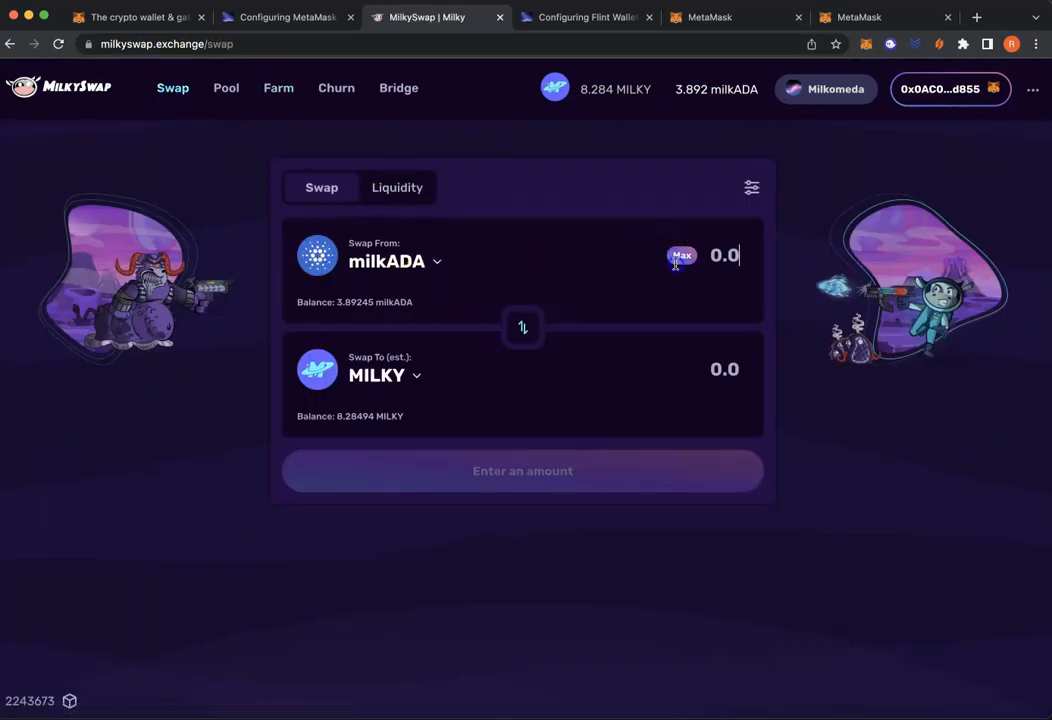
{"action": "left_click", "coordinate": [679, 258]}
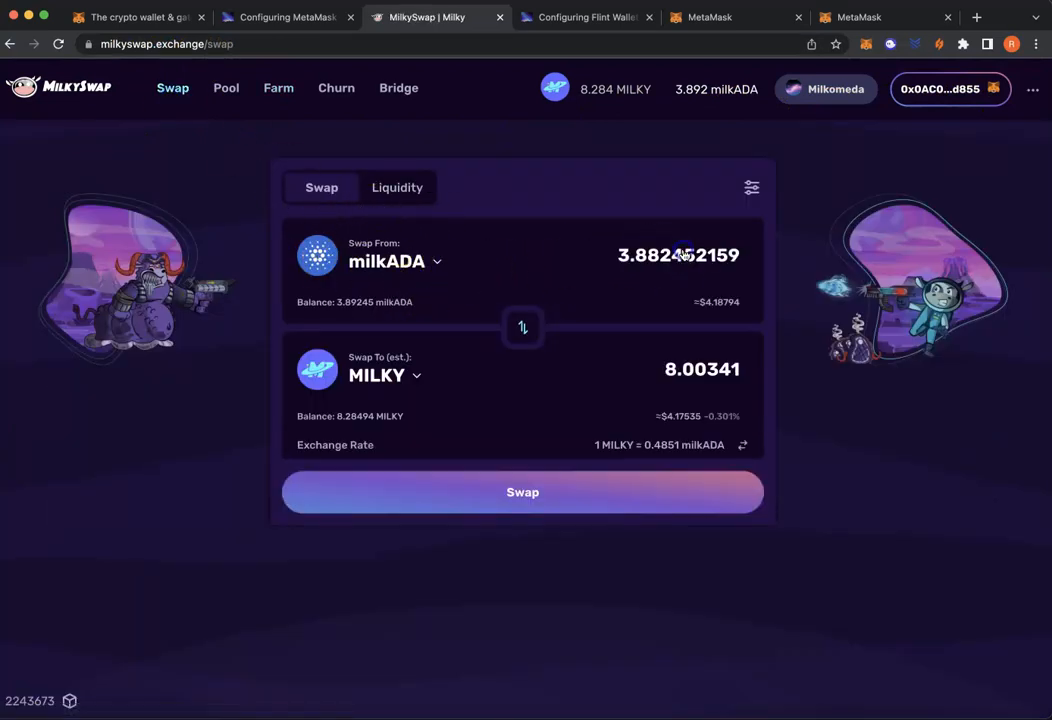
{"action": "left_click", "coordinate": [425, 378]}
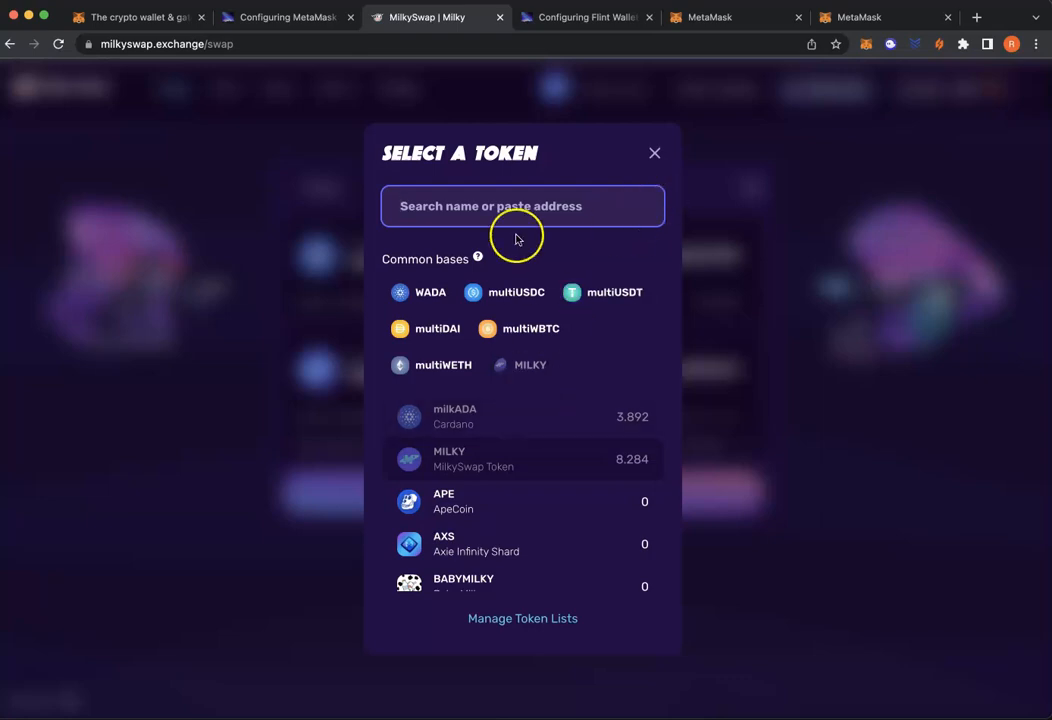
{"action": "left_click", "coordinate": [655, 153]}
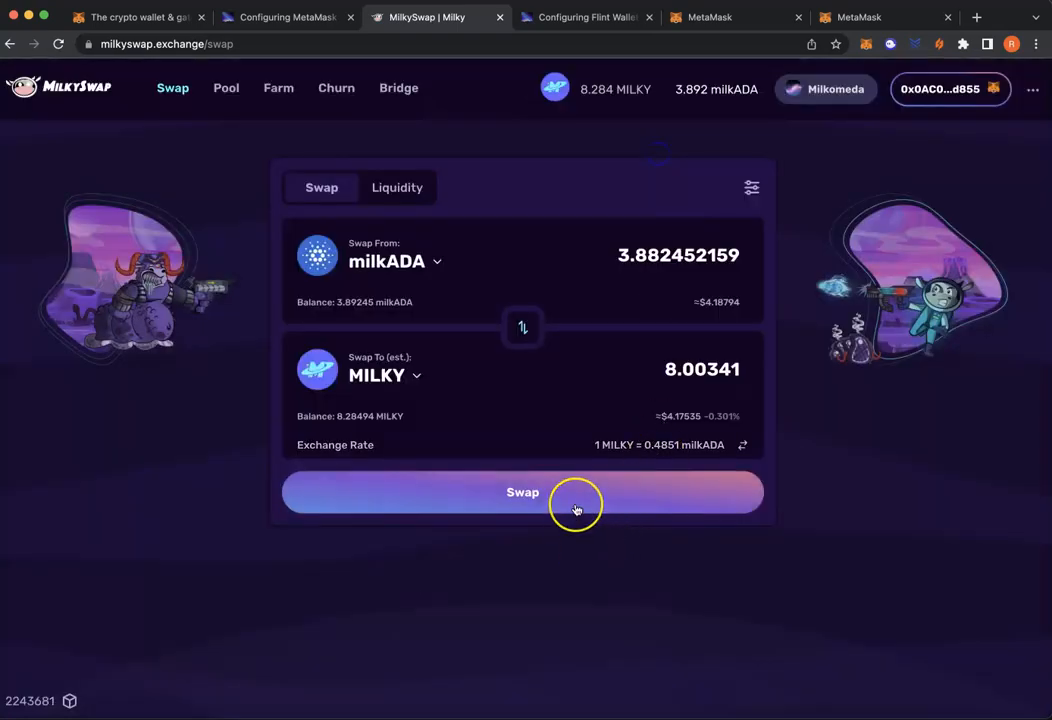